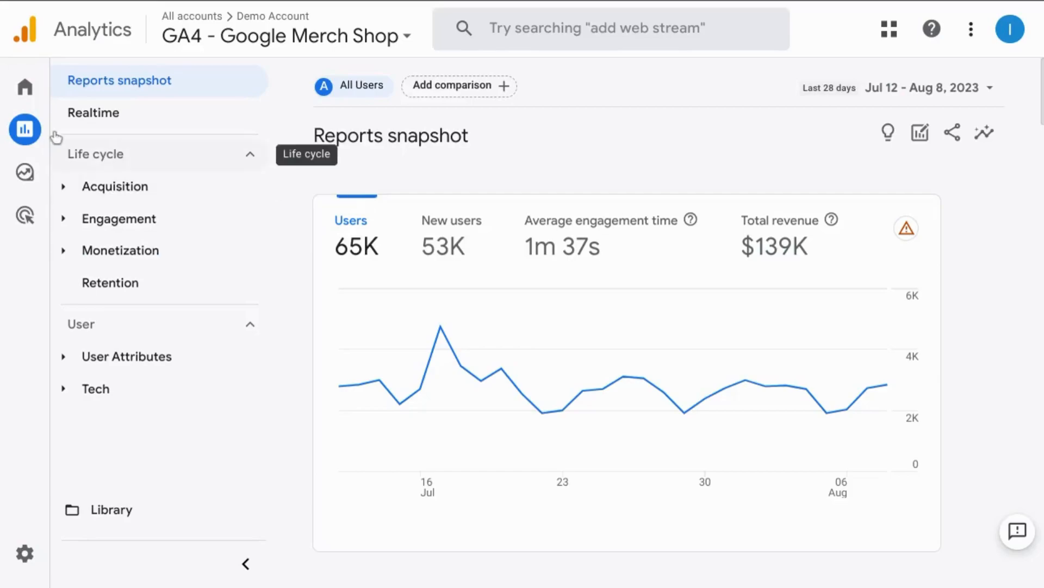
- Open the User purchase journey report under the Monetization reports
{"action": "mouse_move", "coordinate": [70, 137]}
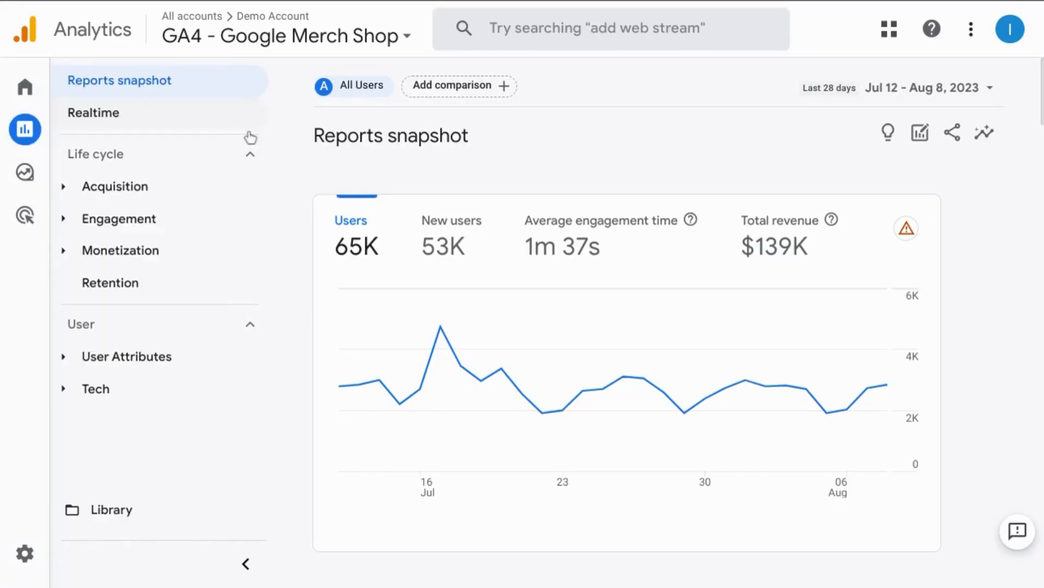
{"action": "left_click", "coordinate": [68, 254]}
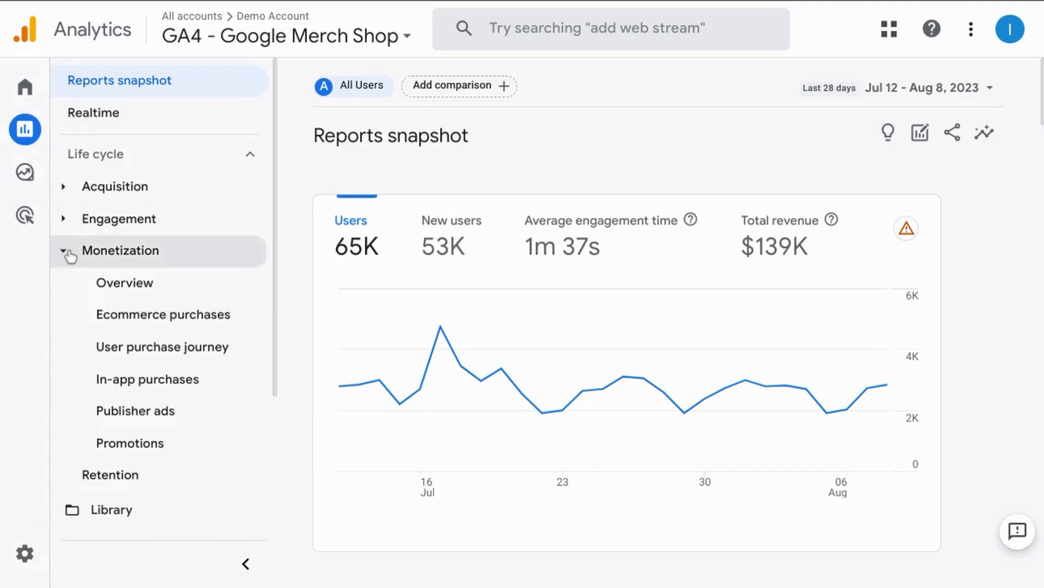
{"action": "left_click", "coordinate": [119, 356]}
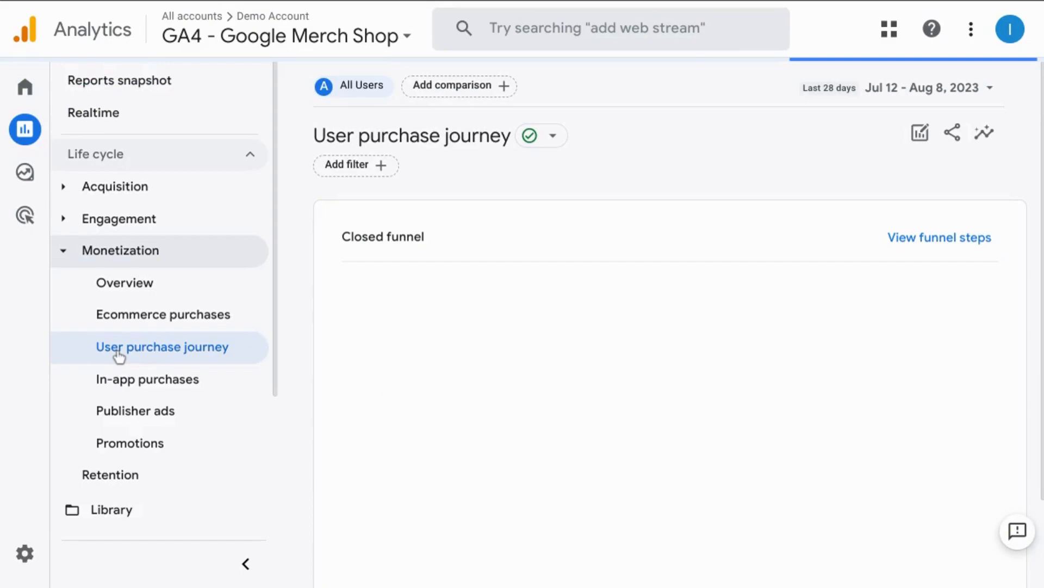
{"action": "scroll", "coordinate": [501, 328], "scroll_direction": "down", "scroll_amount": 2}
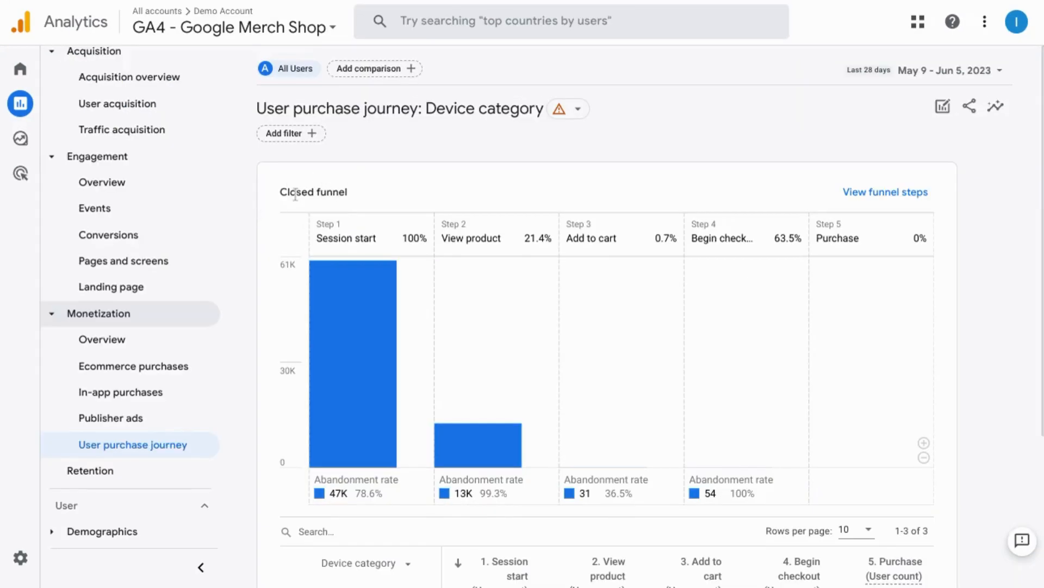
- Review the event definitions behind each step of the closed funnel and return to the report
{"action": "mouse_move", "coordinate": [368, 314]}
{"action": "mouse_move", "coordinate": [327, 266]}
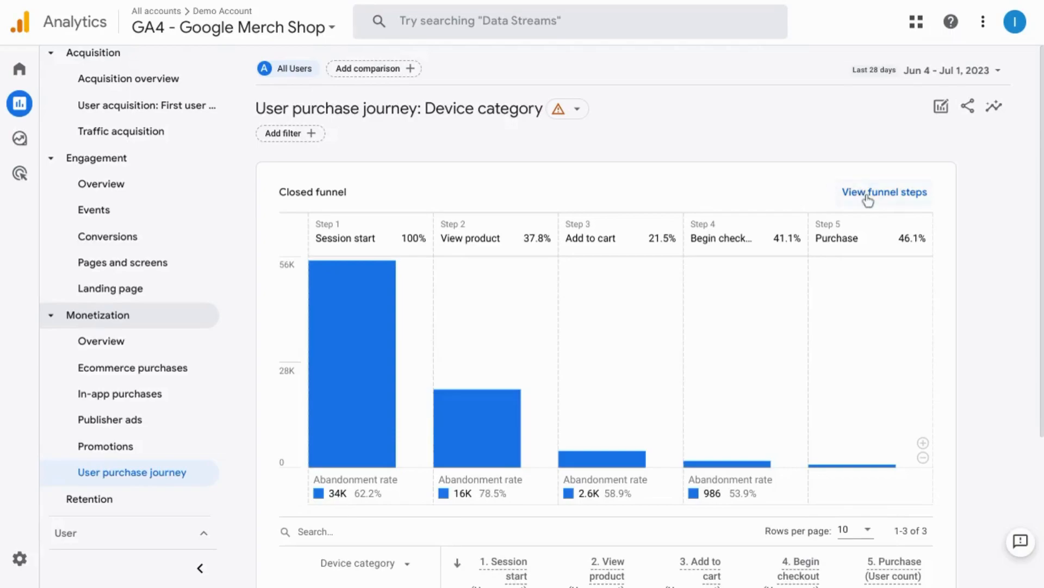
{"action": "left_click", "coordinate": [868, 194]}
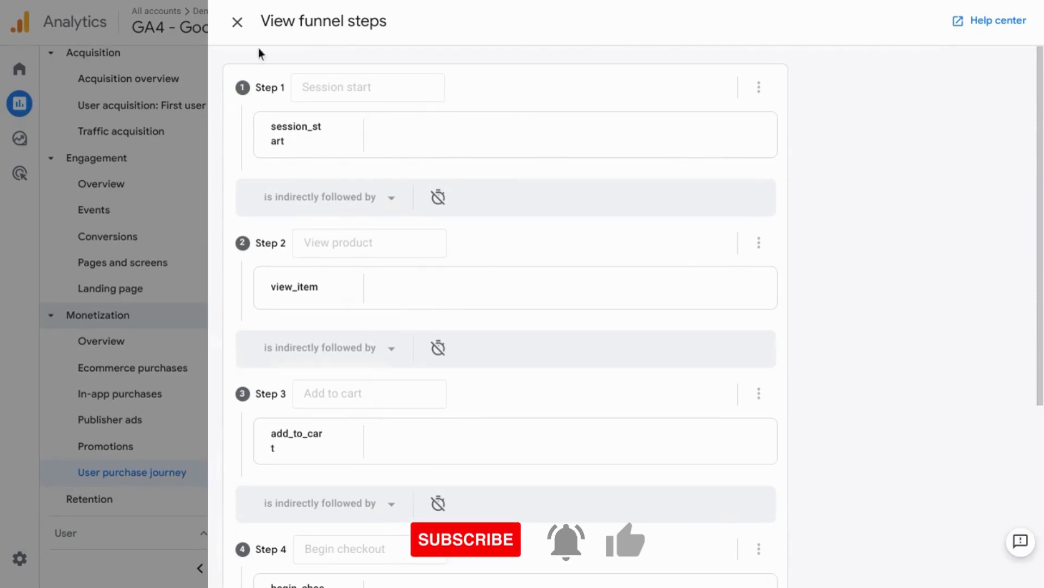
{"action": "left_click", "coordinate": [237, 22]}
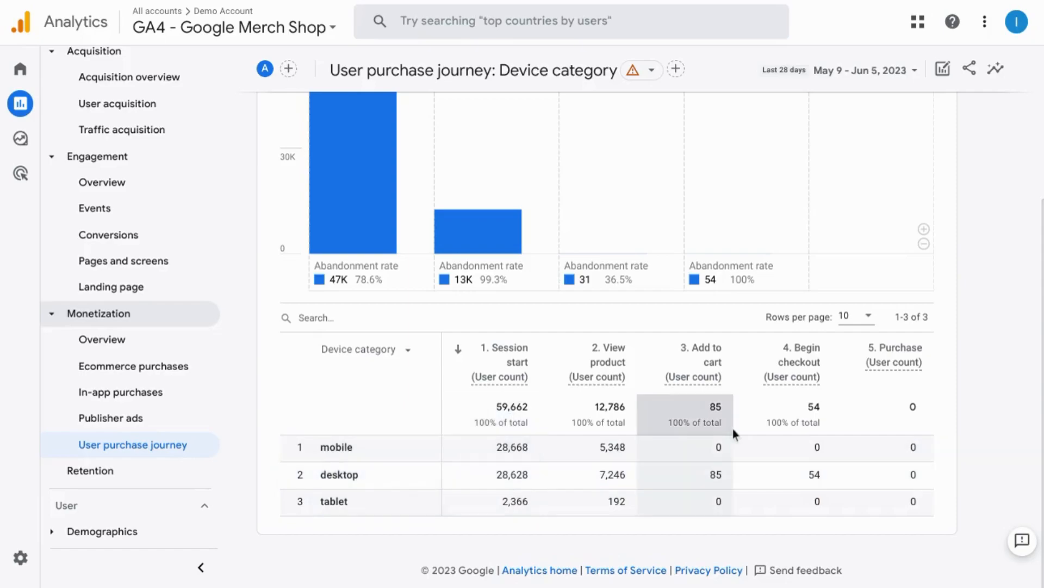
- Check the alternatives to the Device category dimension in the table and zoom the funnel chart back out to full scale
{"action": "left_click", "coordinate": [405, 352]}
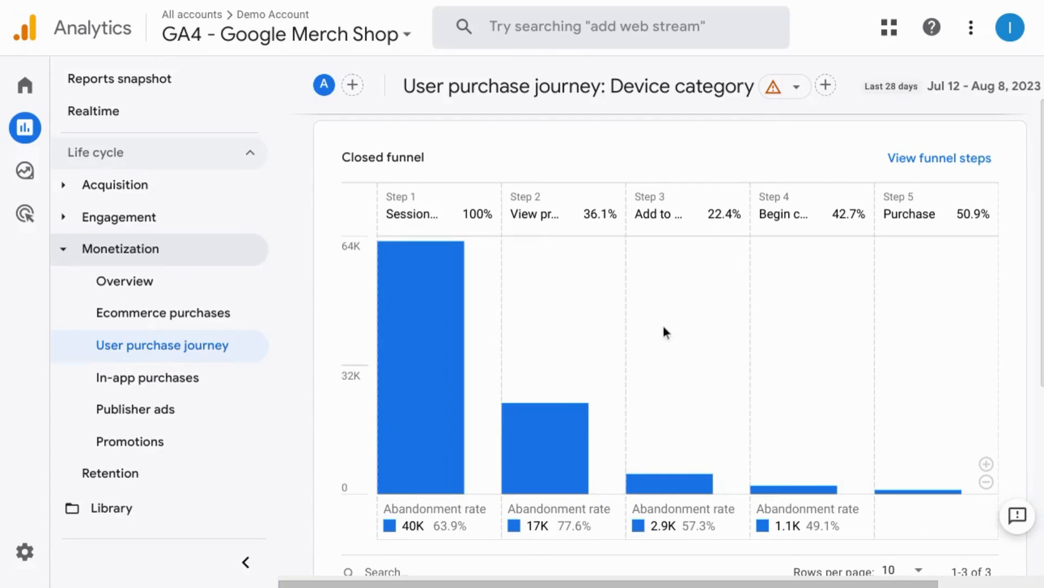
{"action": "scroll", "coordinate": [662, 322], "scroll_direction": "down", "scroll_amount": 1}
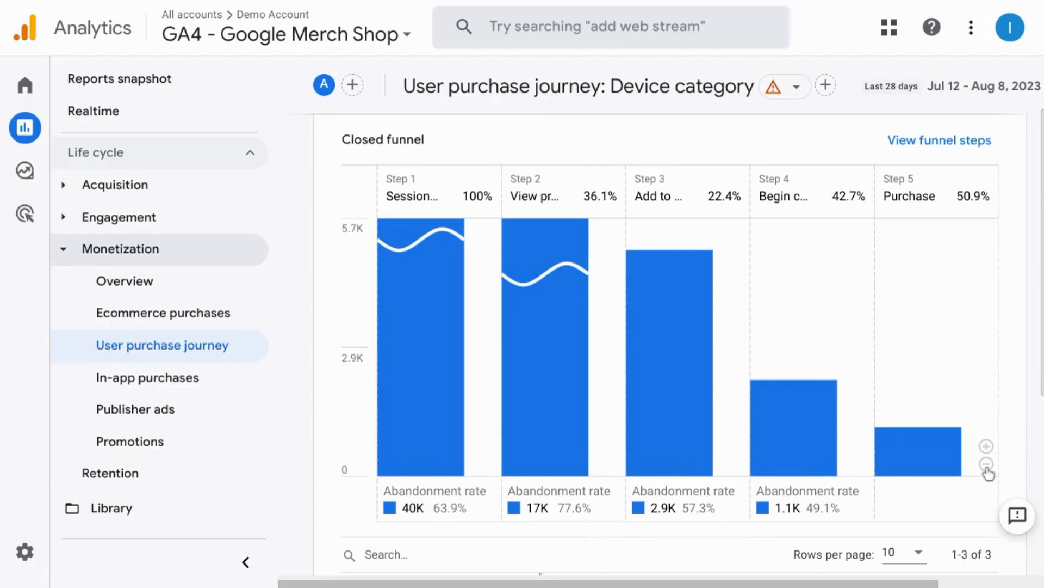
{"action": "left_click", "coordinate": [986, 466]}
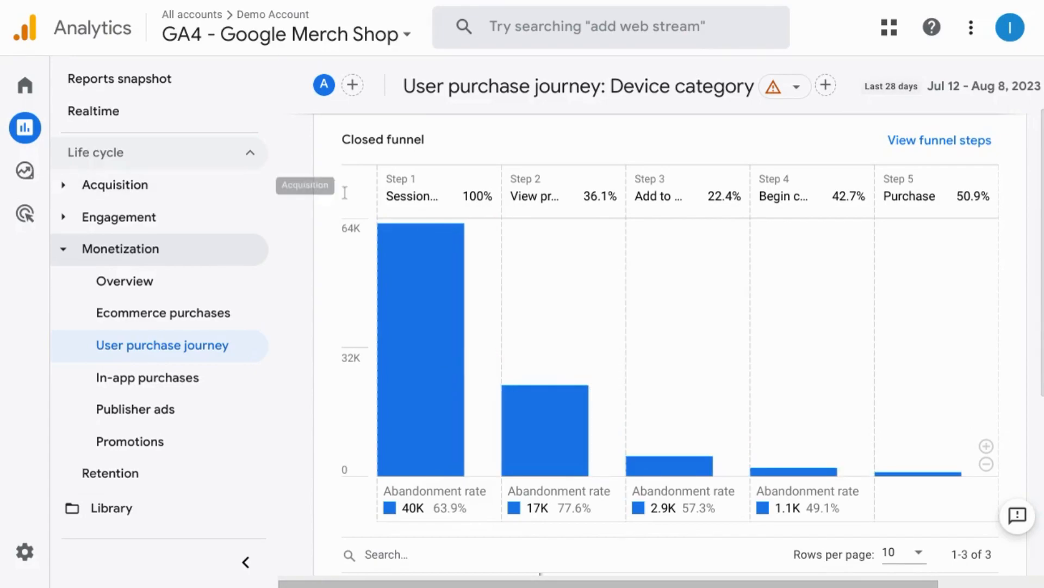
- Start a new exploration from the Funnel exploration template
{"action": "left_click", "coordinate": [38, 172]}
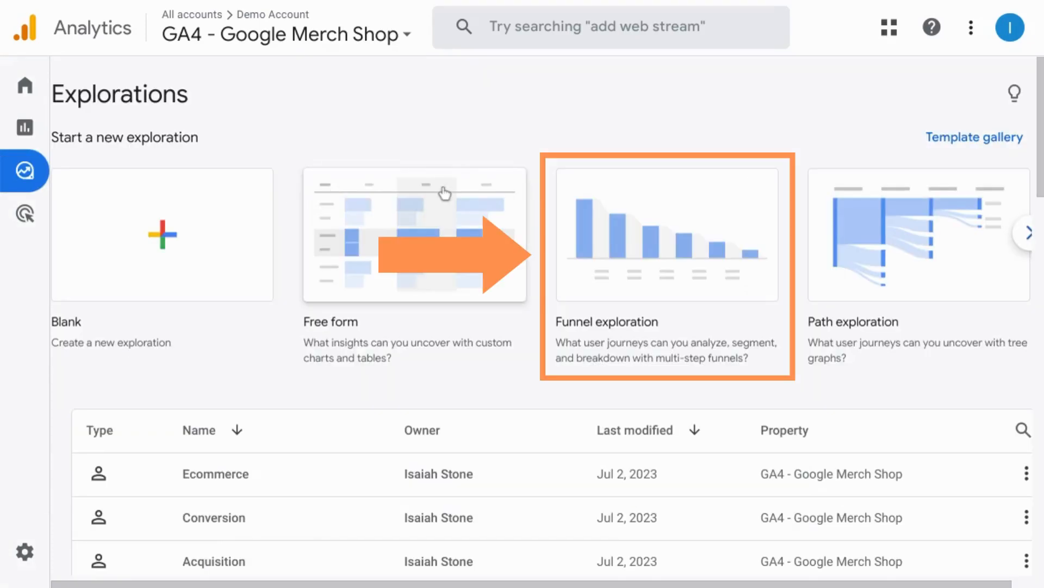
{"action": "left_click", "coordinate": [672, 240]}
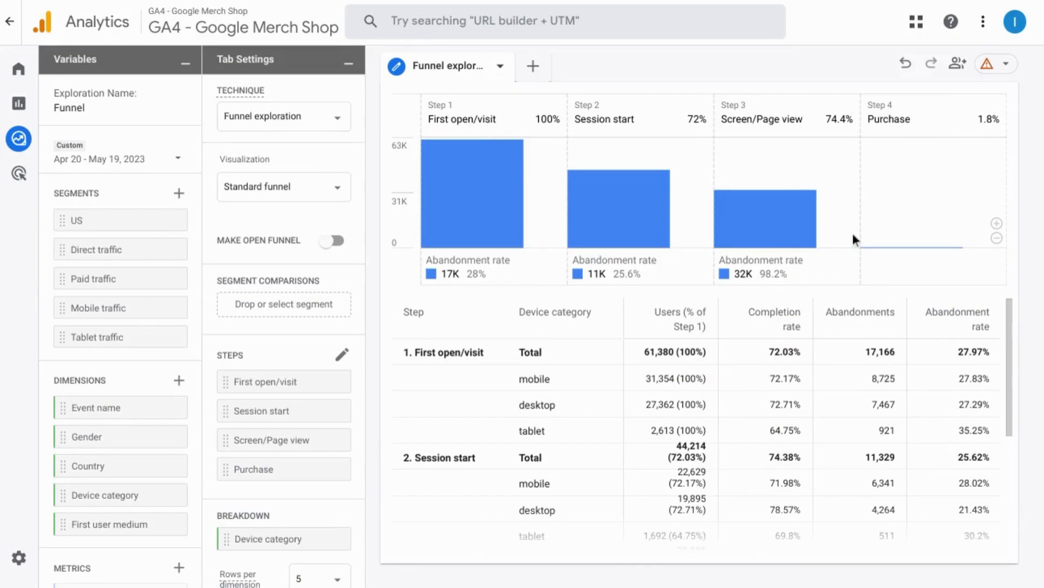
- Examine the funnel chart's abandonment between steps and the Device category breakdown setting
{"action": "mouse_move", "coordinate": [488, 196]}
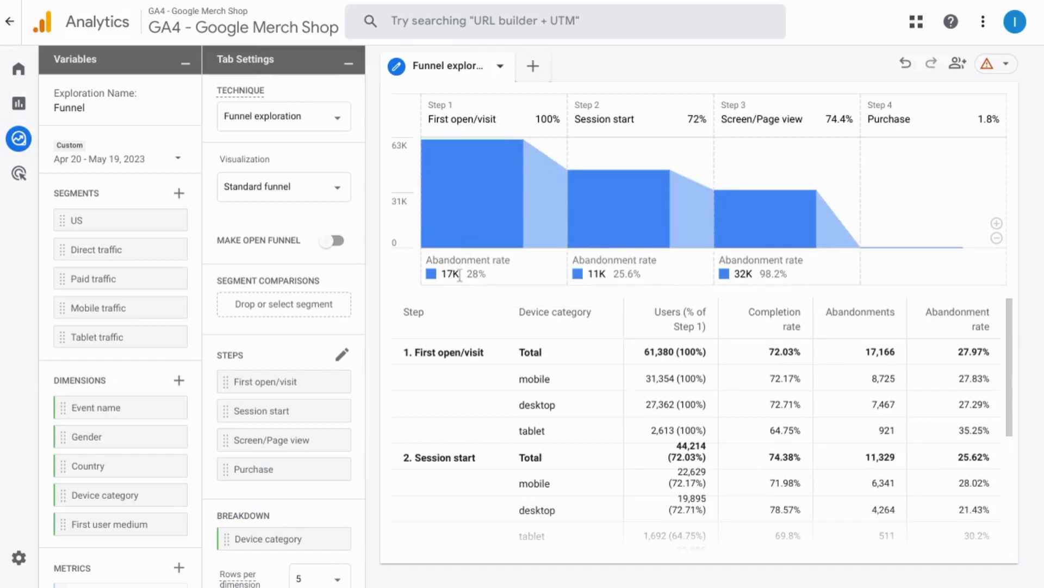
{"action": "scroll", "coordinate": [504, 181], "scroll_direction": "up", "scroll_amount": 3}
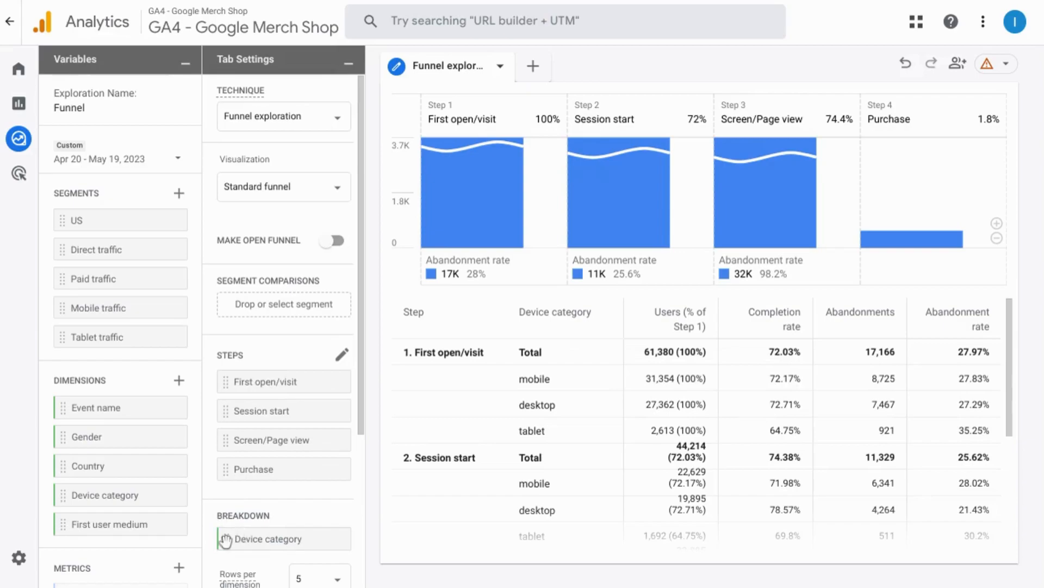
{"action": "scroll", "coordinate": [233, 524], "scroll_direction": "down", "scroll_amount": 1}
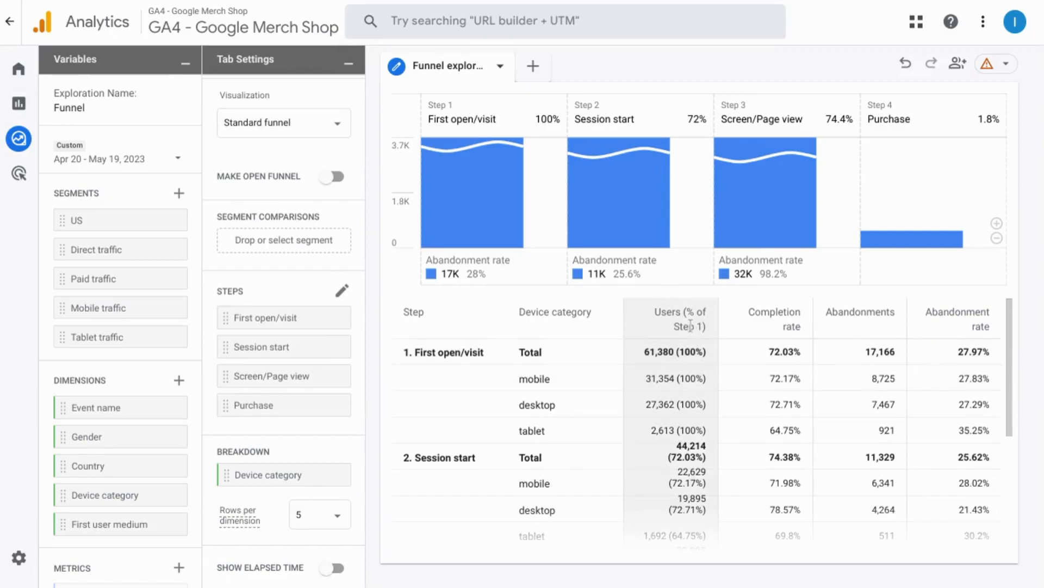
- Examine the Users (% of Step 1) column by device, from First open/visit through to the Purchase total
{"action": "scroll", "coordinate": [686, 381], "scroll_direction": "down", "scroll_amount": 1}
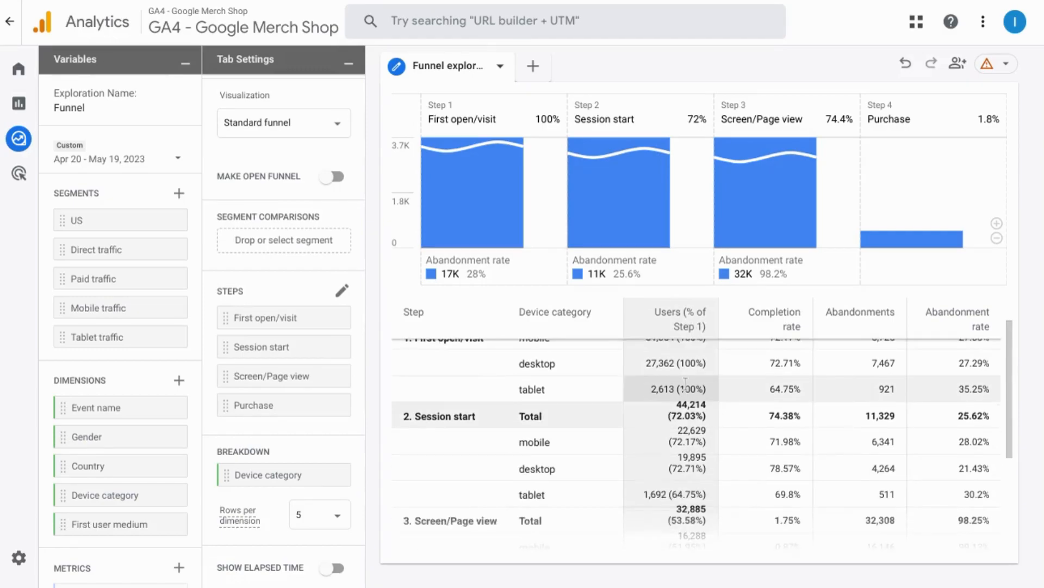
{"action": "scroll", "coordinate": [685, 387], "scroll_direction": "up", "scroll_amount": 3}
{"action": "scroll", "coordinate": [677, 419], "scroll_direction": "down", "scroll_amount": 3}
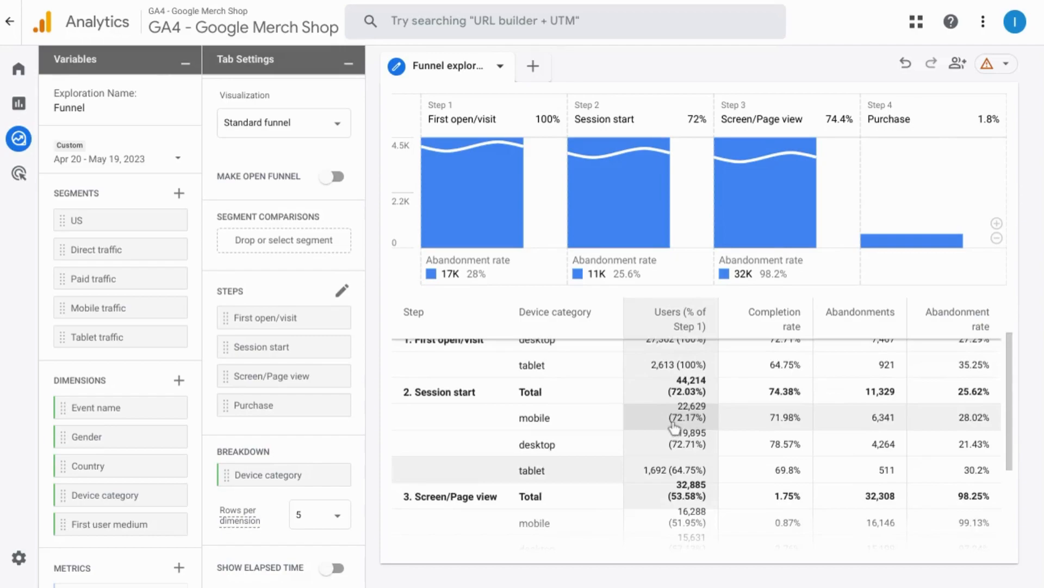
{"action": "scroll", "coordinate": [683, 387], "scroll_direction": "down", "scroll_amount": 1}
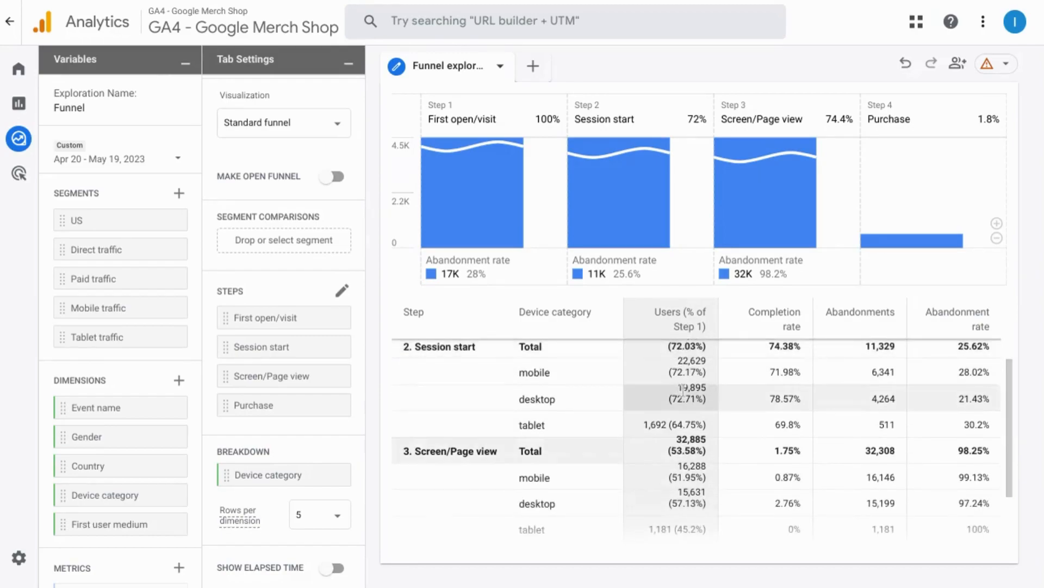
{"action": "scroll", "coordinate": [684, 387], "scroll_direction": "up", "scroll_amount": 1}
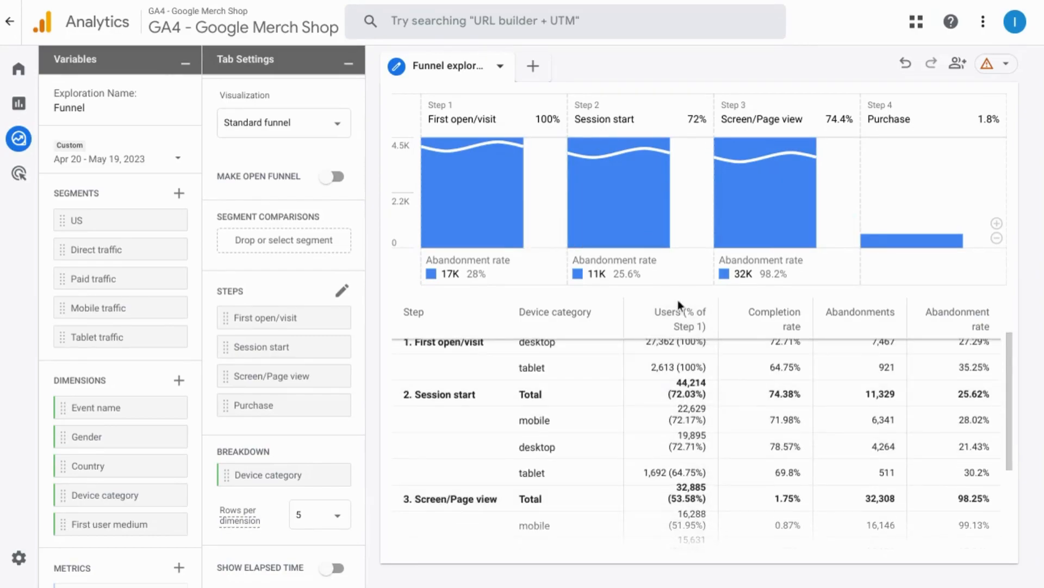
{"action": "scroll", "coordinate": [681, 408], "scroll_direction": "down", "scroll_amount": 3}
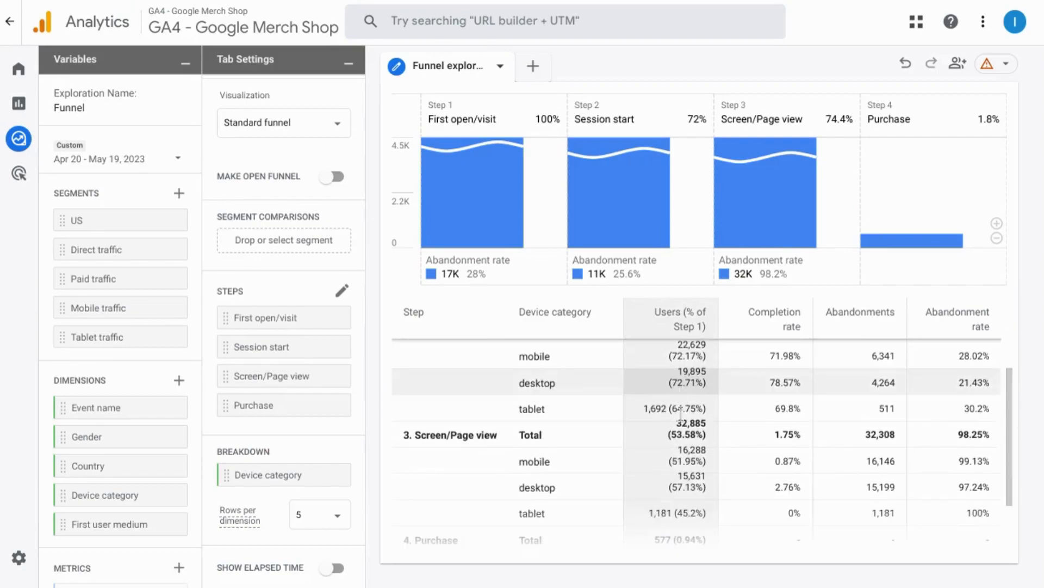
{"action": "scroll", "coordinate": [680, 413], "scroll_direction": "down", "scroll_amount": 2}
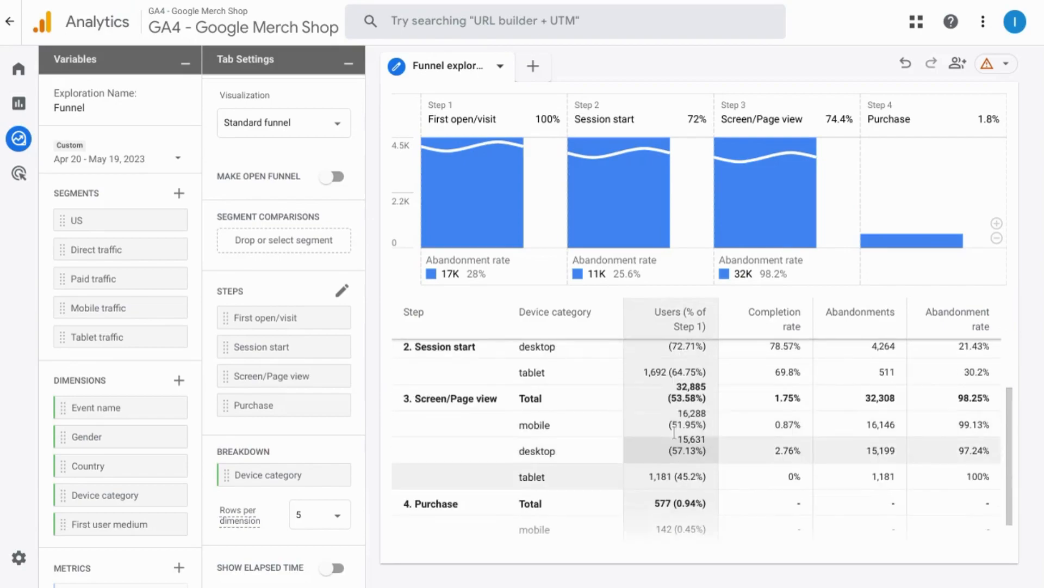
{"action": "double_click", "coordinate": [675, 400]}
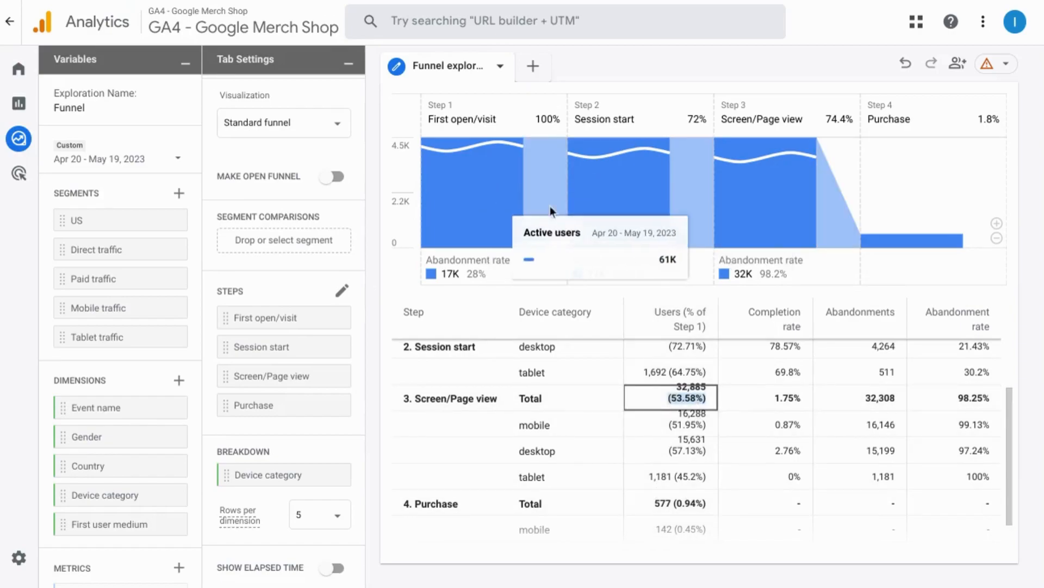
{"action": "scroll", "coordinate": [707, 381], "scroll_direction": "down", "scroll_amount": 1}
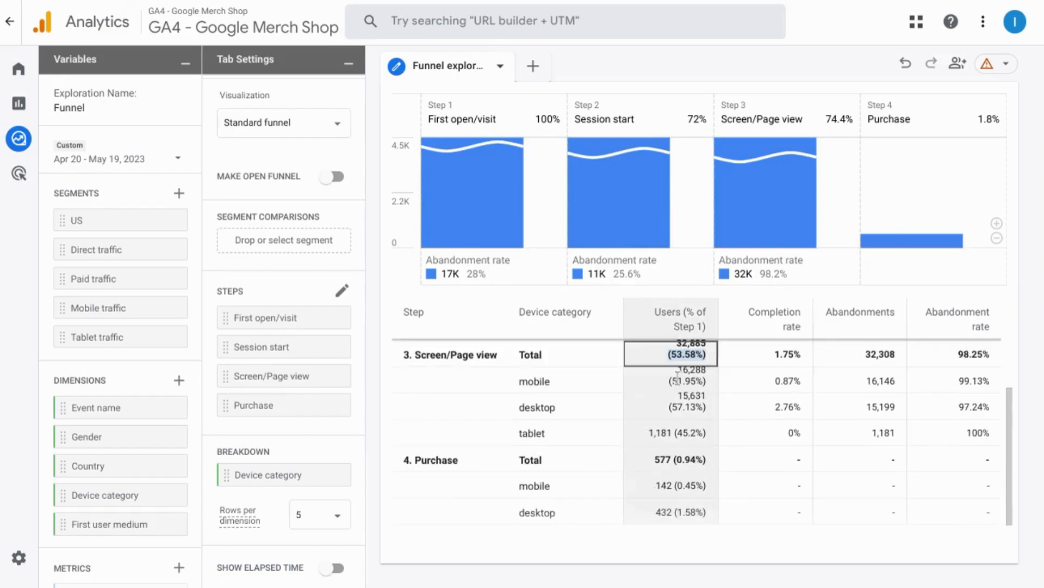
{"action": "left_click", "coordinate": [688, 457]}
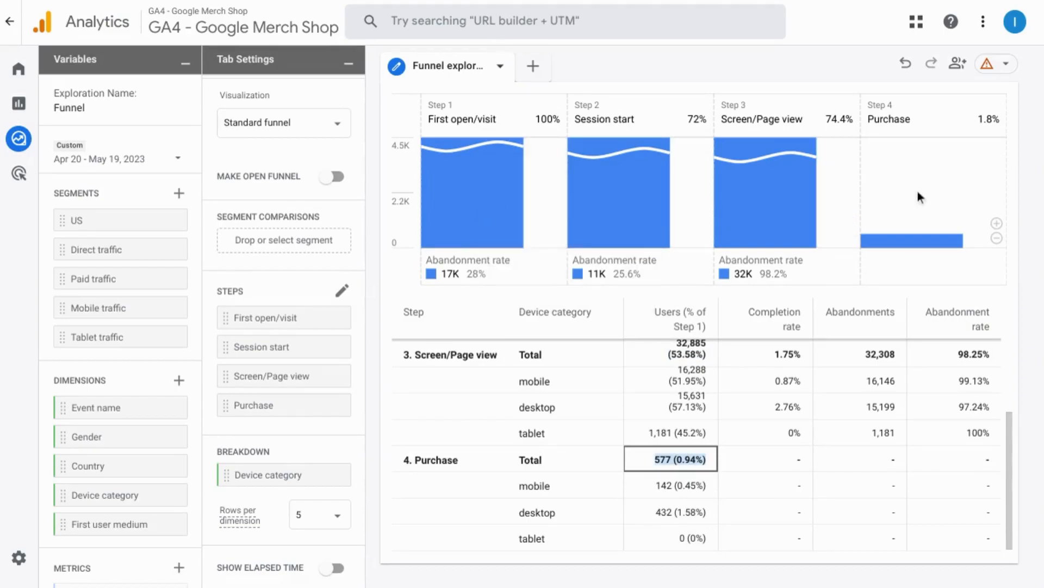
- Compare the Completion rate of First open/visit with the Session start percentage in the chart, and review the rates of the remaining steps
{"action": "scroll", "coordinate": [708, 408], "scroll_direction": "up", "scroll_amount": 4}
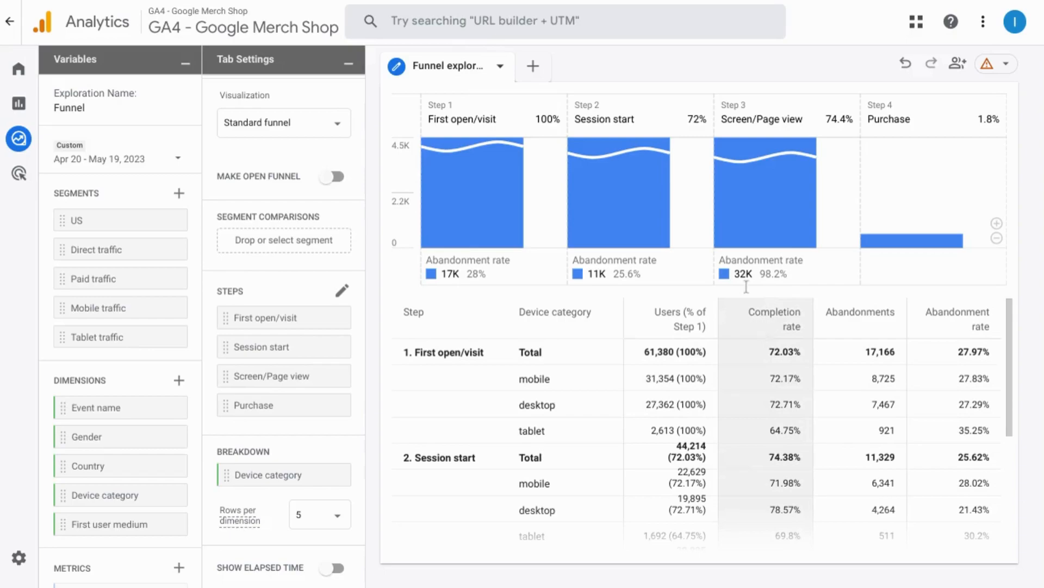
{"action": "mouse_move", "coordinate": [665, 223]}
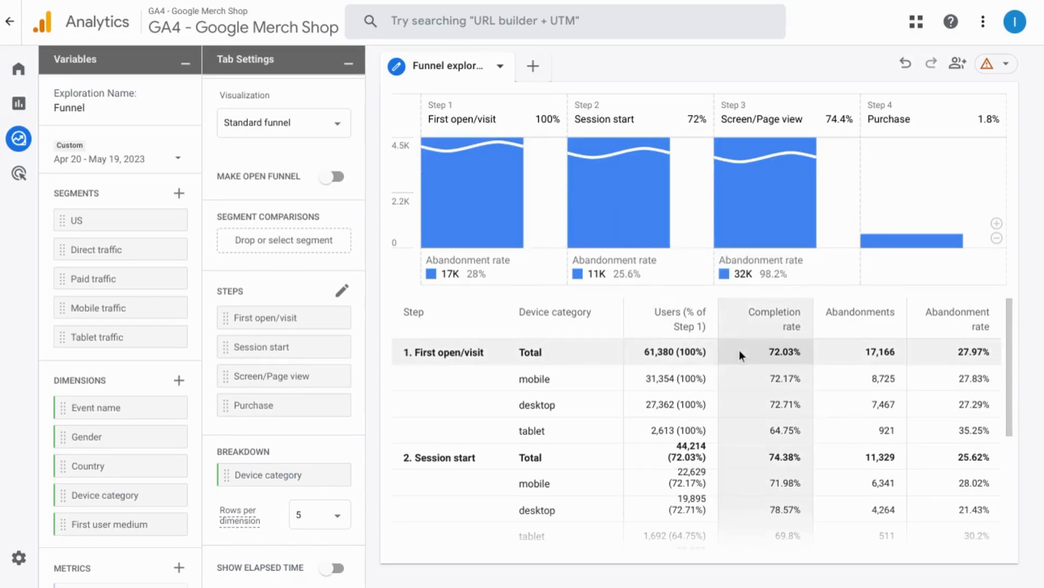
{"action": "left_click", "coordinate": [772, 354]}
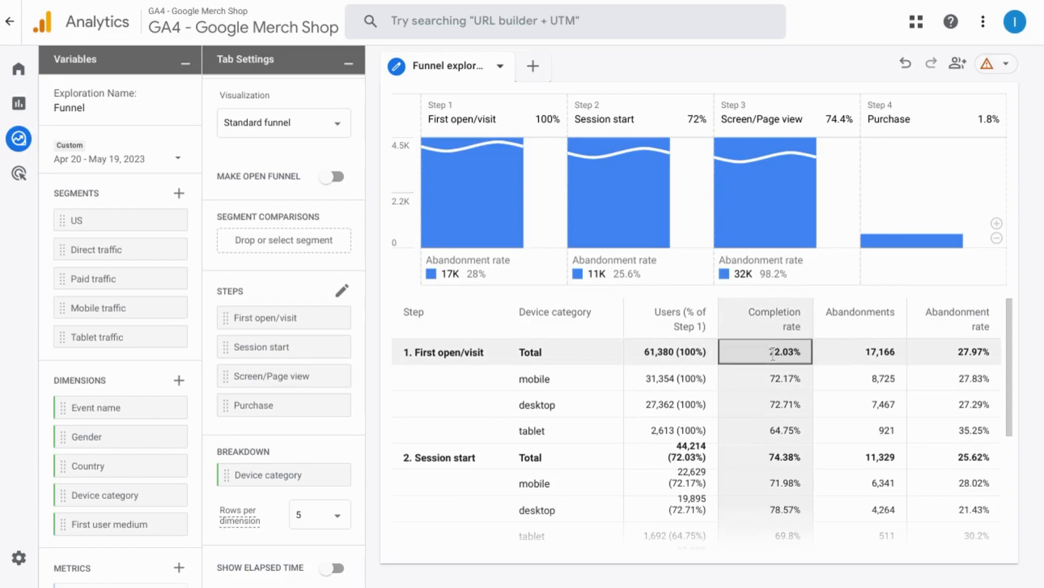
{"action": "double_click", "coordinate": [773, 353]}
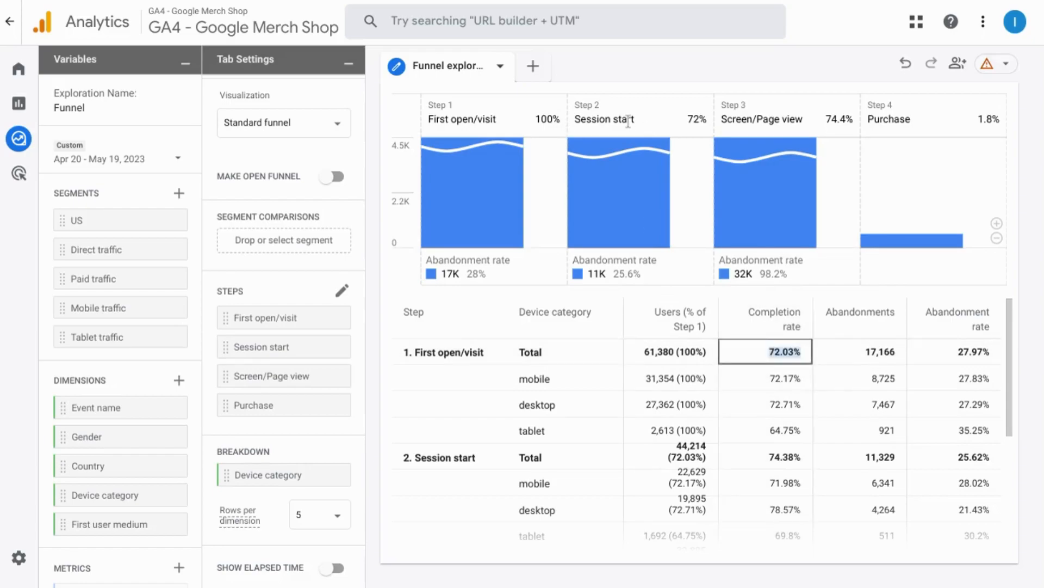
{"action": "double_click", "coordinate": [694, 116]}
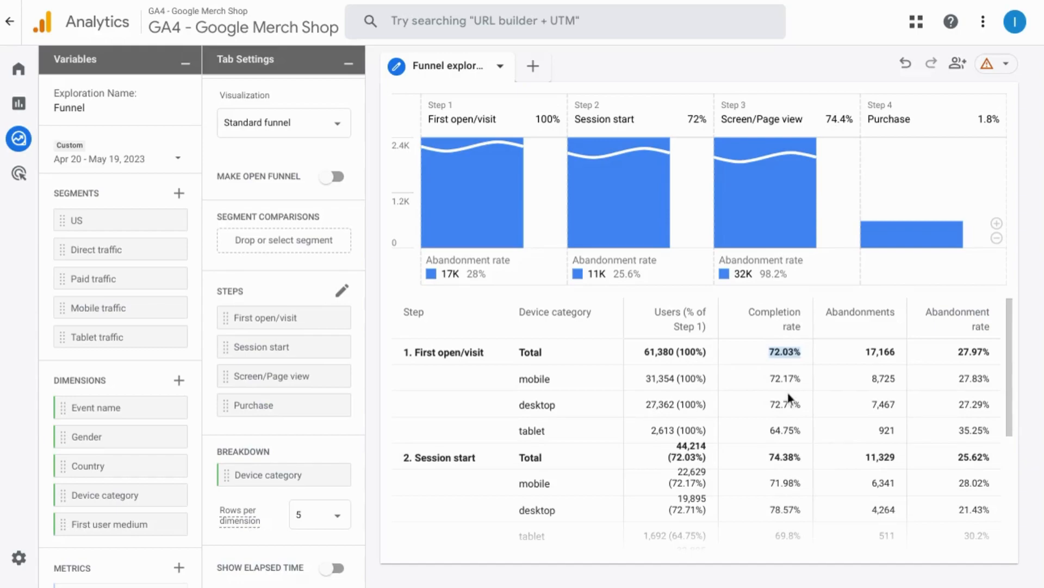
{"action": "scroll", "coordinate": [787, 392], "scroll_direction": "down", "scroll_amount": 2}
{"action": "scroll", "coordinate": [783, 414], "scroll_direction": "down", "scroll_amount": 2}
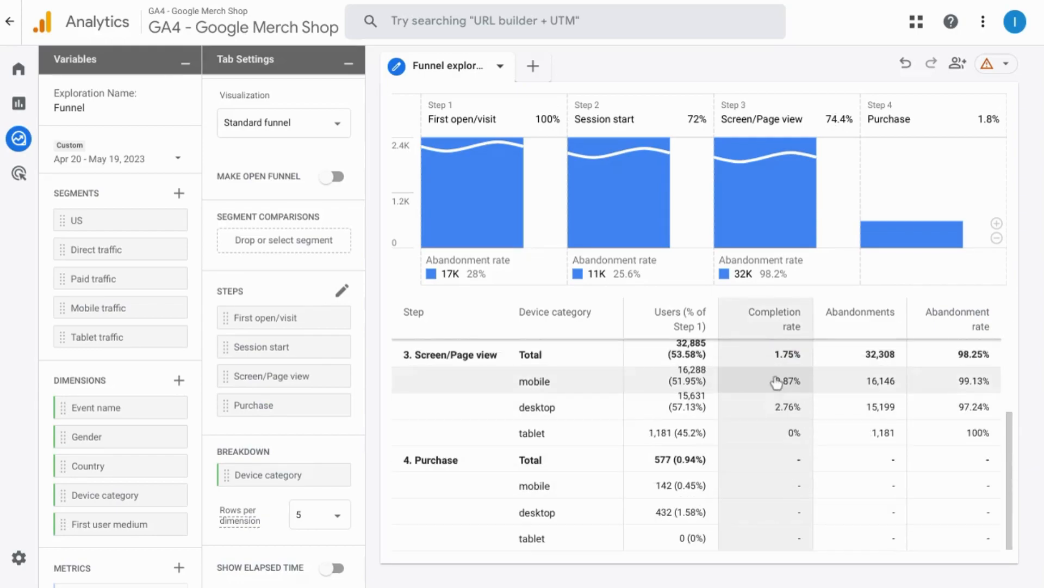
- Examine the Abandonments and Abandonment rate columns across all funnel steps
{"action": "scroll", "coordinate": [874, 320], "scroll_direction": "up", "scroll_amount": 4}
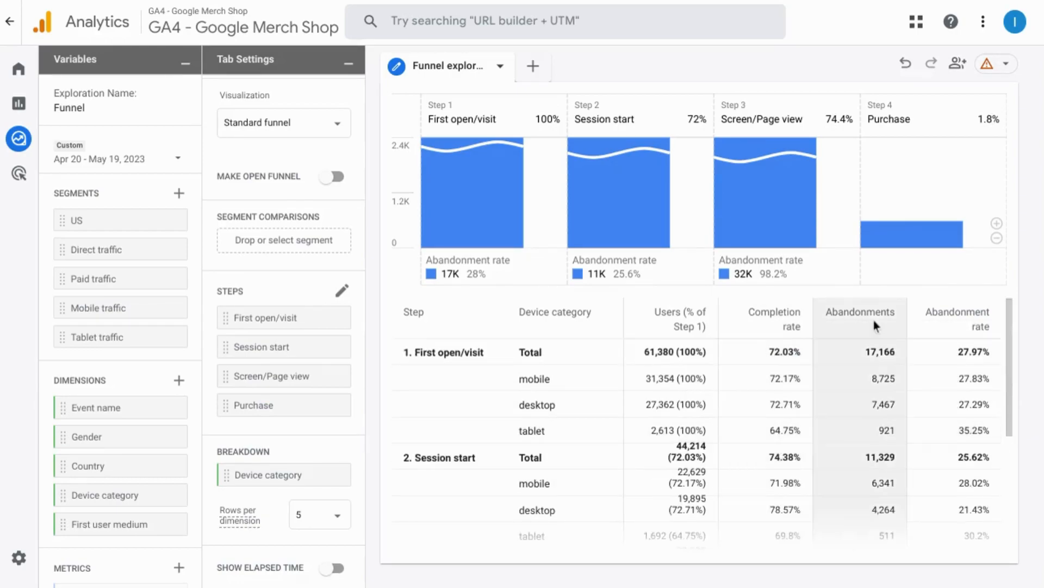
{"action": "scroll", "coordinate": [876, 403], "scroll_direction": "down", "scroll_amount": 1}
{"action": "scroll", "coordinate": [876, 403], "scroll_direction": "up", "scroll_amount": 1}
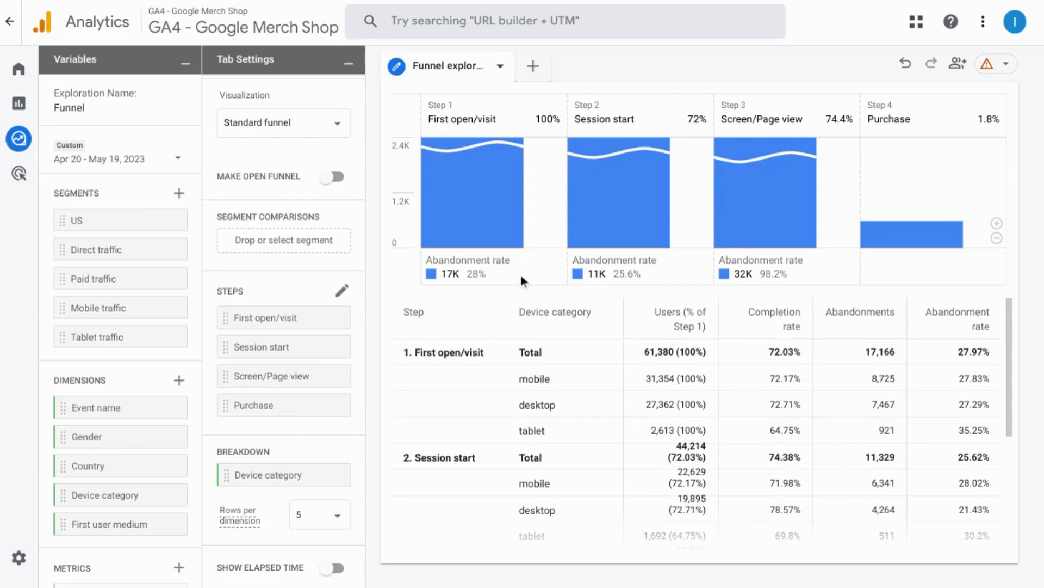
- Set the exploration's date range to Last 30 days, May 21 - Jun 19, 2023
{"action": "scroll", "coordinate": [227, 242], "scroll_direction": "up", "scroll_amount": 2}
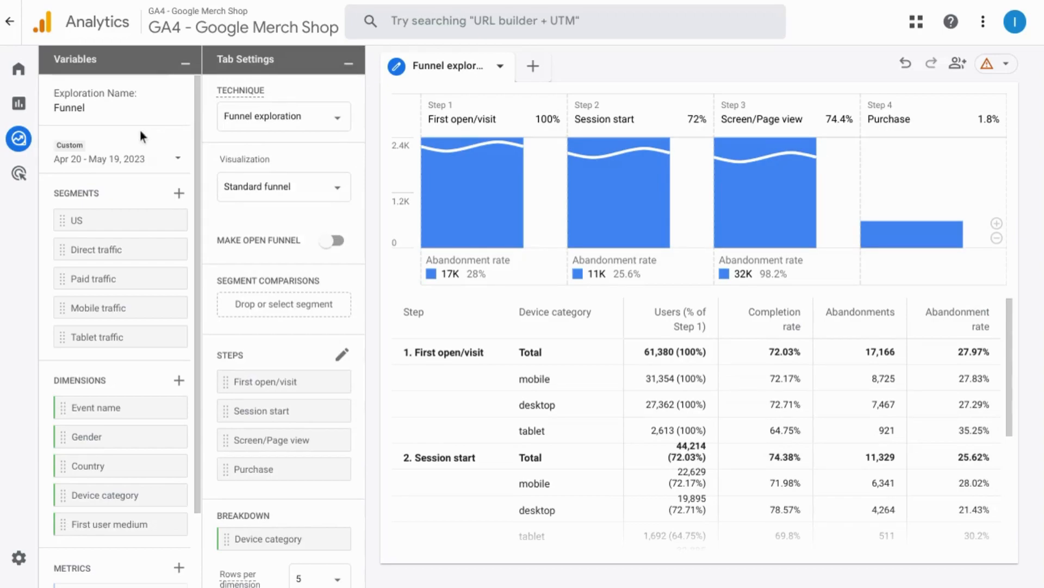
{"action": "left_click", "coordinate": [118, 164]}
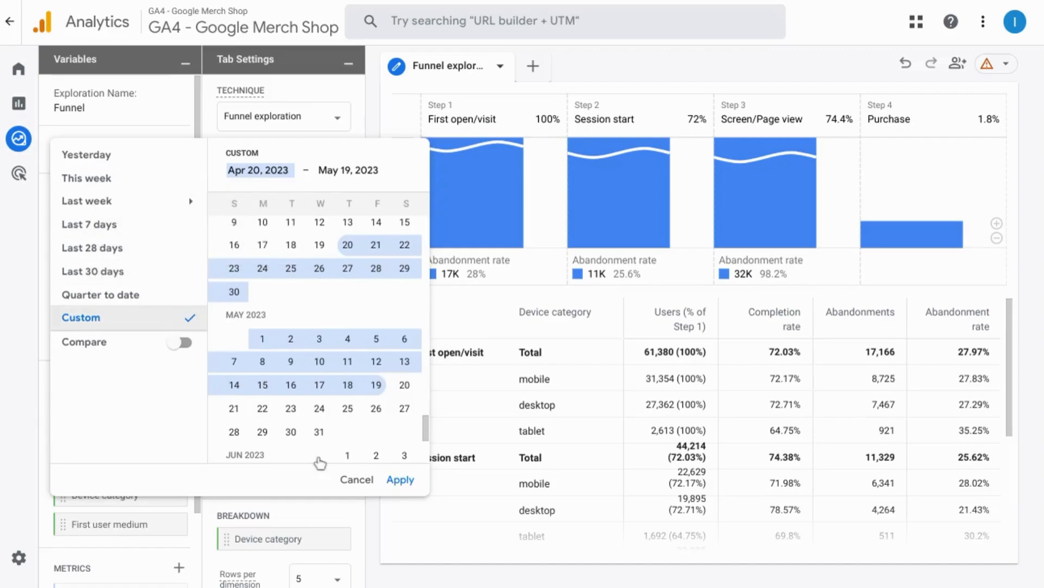
{"action": "left_click", "coordinate": [116, 277]}
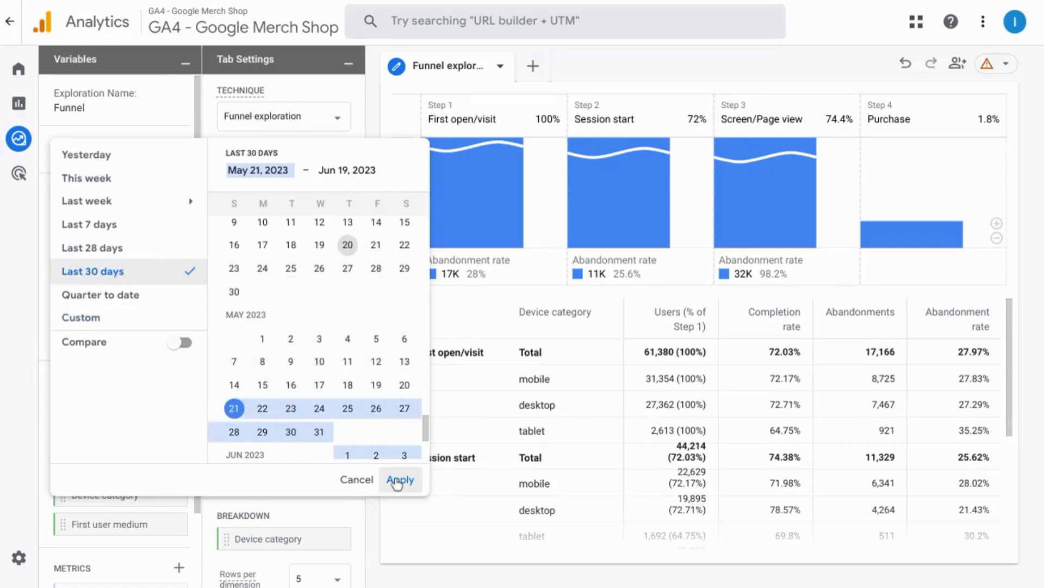
{"action": "left_click", "coordinate": [401, 479]}
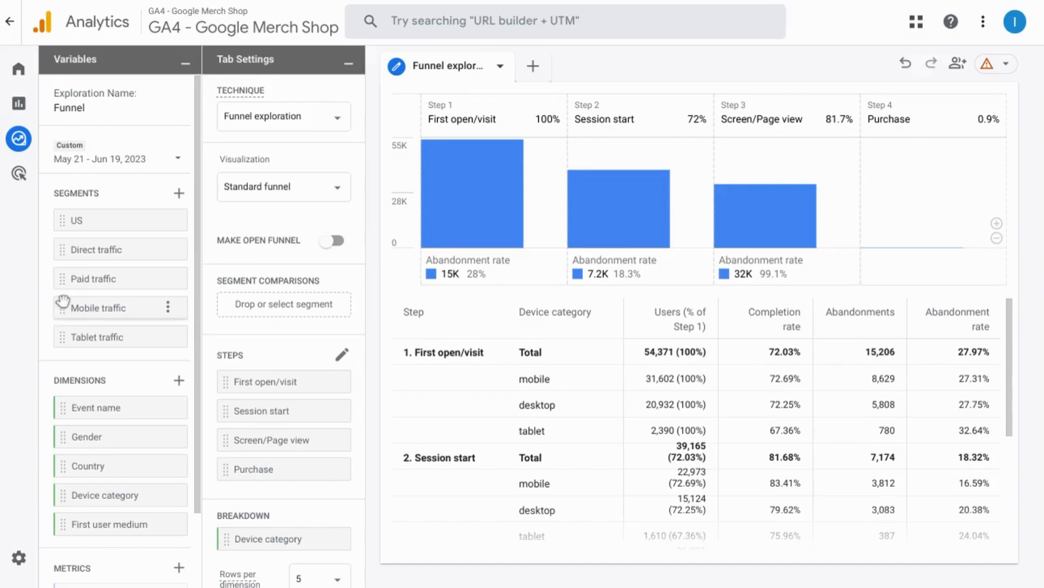
- Apply the Paid traffic segment as a funnel comparison and remove it again
{"action": "left_click_drag", "start_coordinate": [65, 279], "coordinate": [245, 298]}
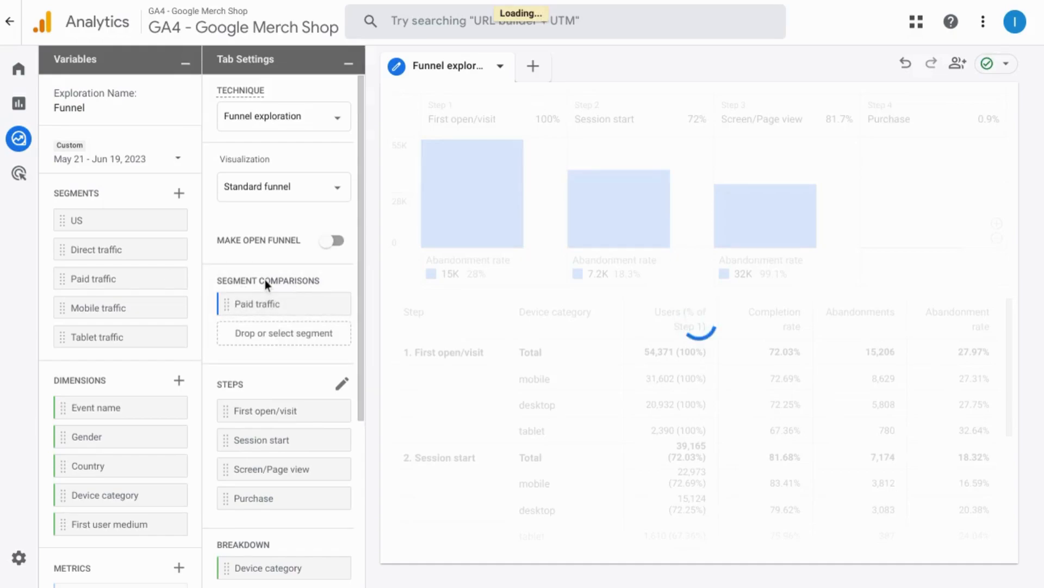
{"action": "mouse_move", "coordinate": [267, 280]}
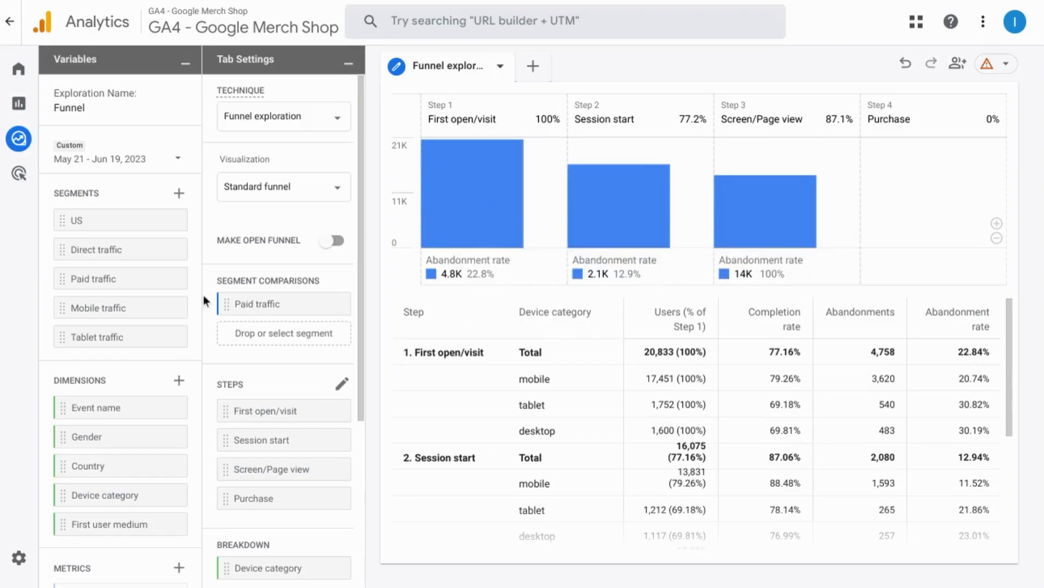
{"action": "mouse_move", "coordinate": [328, 305]}
{"action": "left_click", "coordinate": [331, 304]}
- Review the exploration's available dimensions and metrics along with the funnel's steps, breakdown, rows per dimension, elapsed time and next action settings
{"action": "mouse_move", "coordinate": [170, 282]}
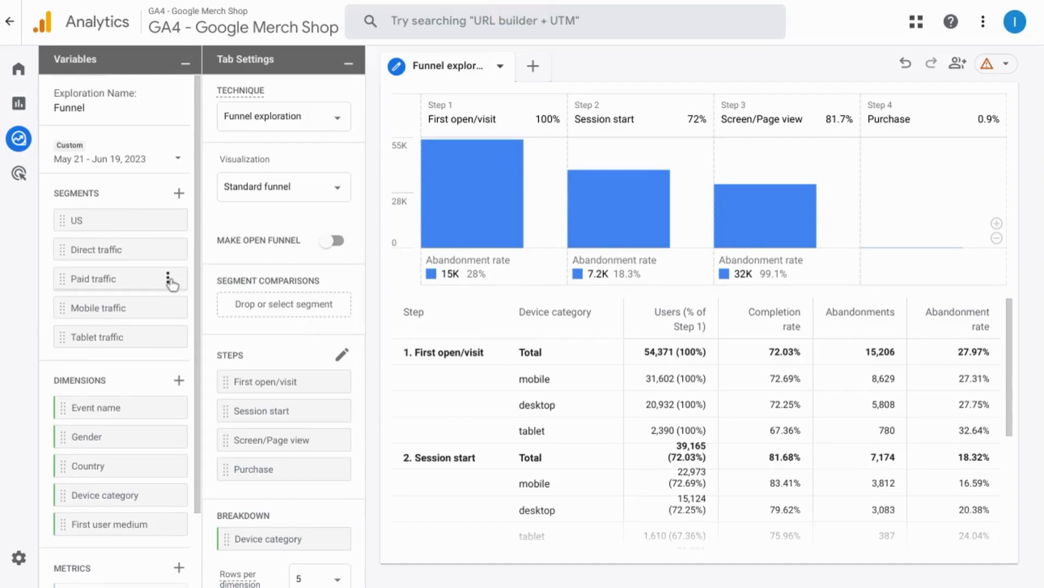
{"action": "scroll", "coordinate": [142, 347], "scroll_direction": "down", "scroll_amount": 2}
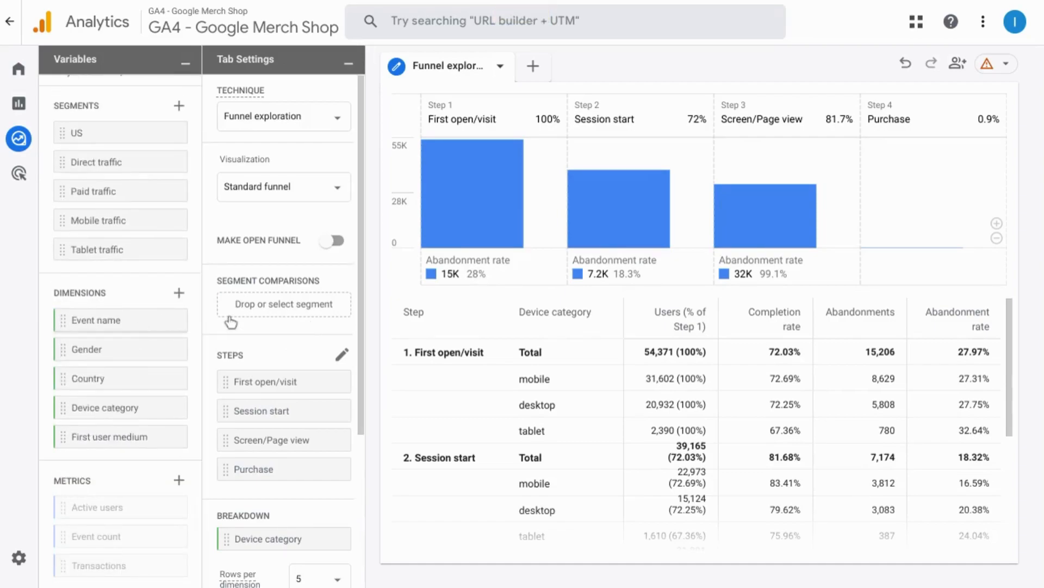
{"action": "scroll", "coordinate": [231, 324], "scroll_direction": "down", "scroll_amount": 3}
{"action": "scroll", "coordinate": [232, 323], "scroll_direction": "down", "scroll_amount": 2}
{"action": "scroll", "coordinate": [232, 322], "scroll_direction": "up", "scroll_amount": 4}
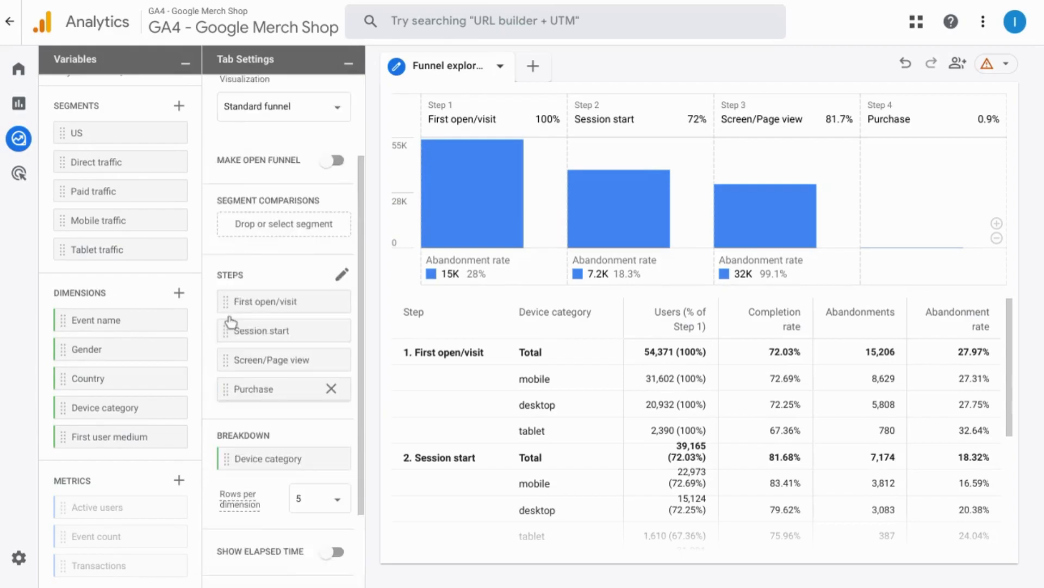
{"action": "scroll", "coordinate": [232, 323], "scroll_direction": "down", "scroll_amount": 2}
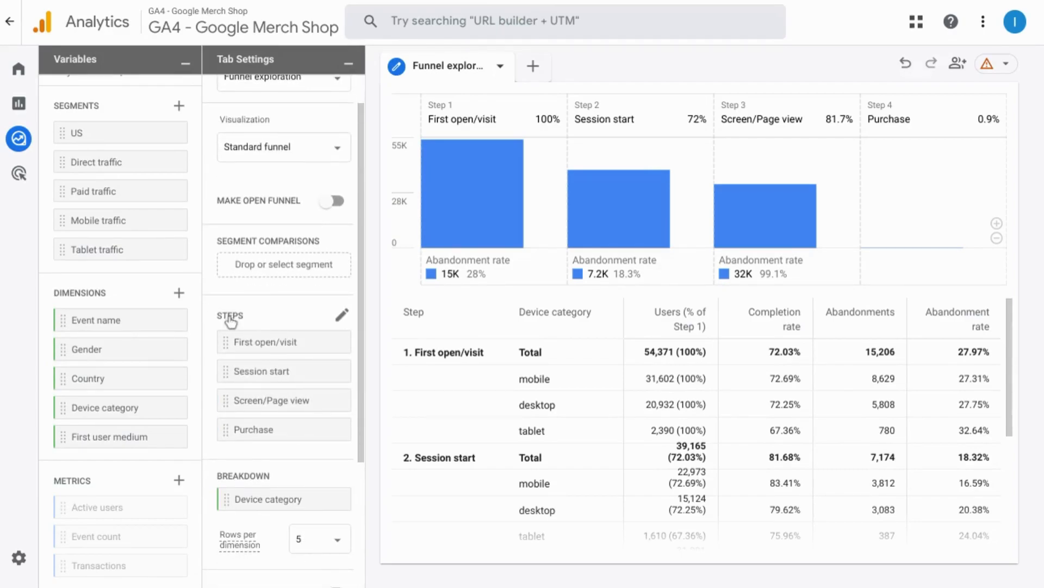
{"action": "scroll", "coordinate": [231, 321], "scroll_direction": "down", "scroll_amount": 1}
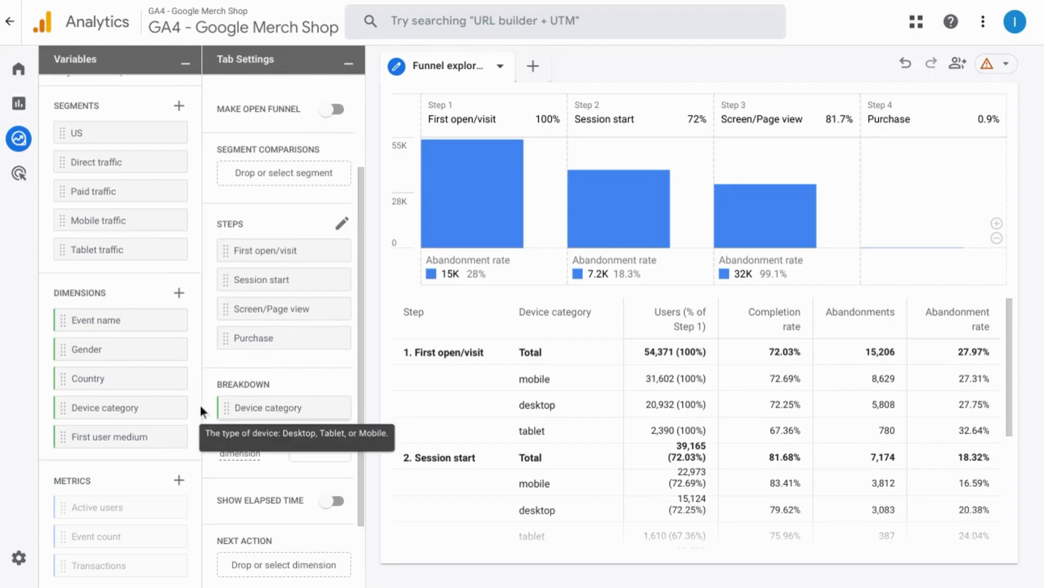
{"action": "left_click", "coordinate": [341, 453]}
{"action": "left_click", "coordinate": [360, 411]}
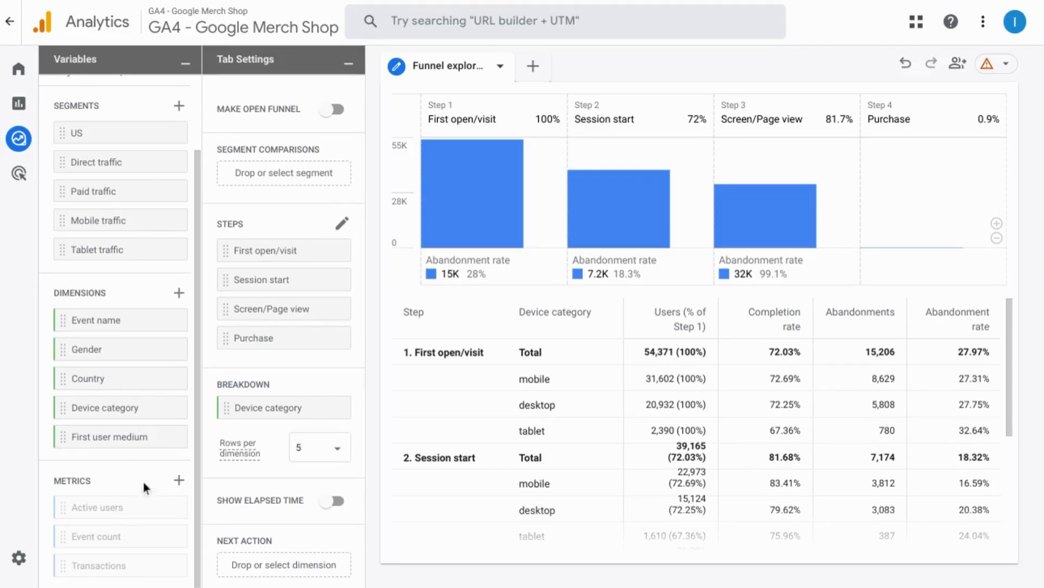
{"action": "mouse_move", "coordinate": [511, 233]}
- Change the funnel's visualization from standard to Trended funnel
{"action": "scroll", "coordinate": [228, 322], "scroll_direction": "up", "scroll_amount": 3}
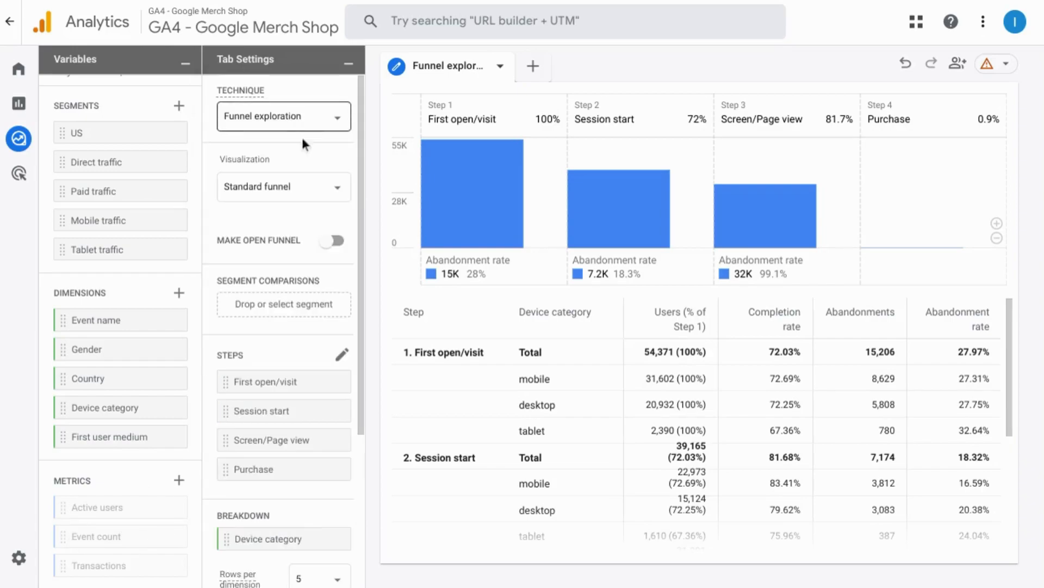
{"action": "left_click", "coordinate": [317, 189]}
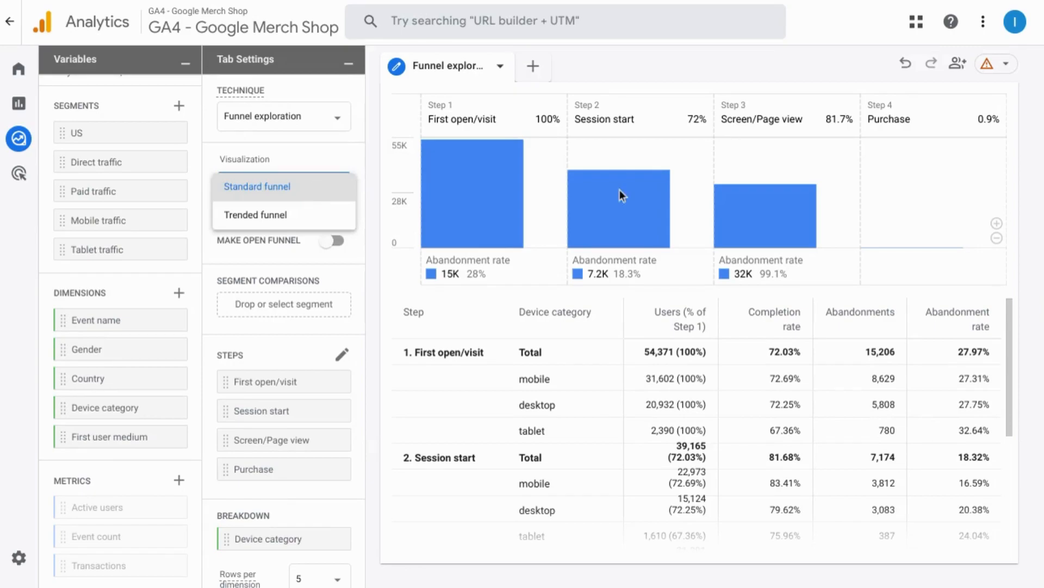
{"action": "left_click", "coordinate": [258, 216]}
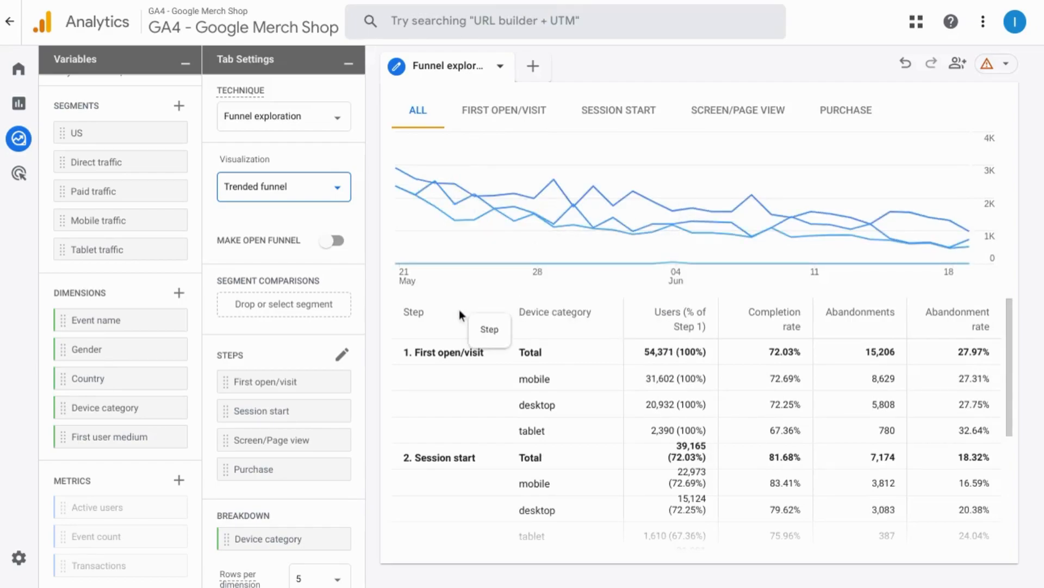
- Examine the trend lines for all steps together and for the First open/visit and Session start steps individually
{"action": "mouse_move", "coordinate": [449, 204]}
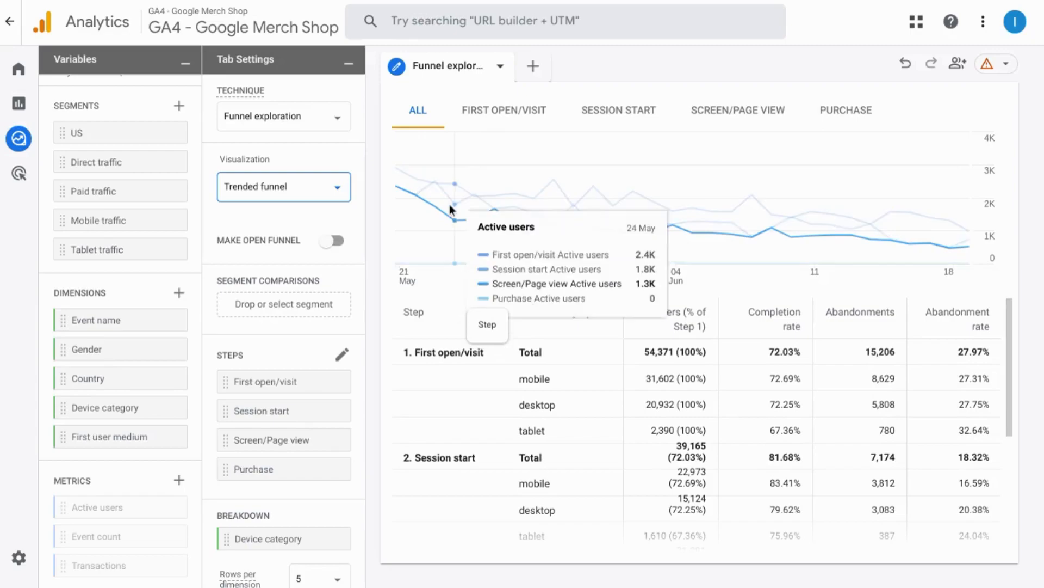
{"action": "left_click", "coordinate": [498, 114]}
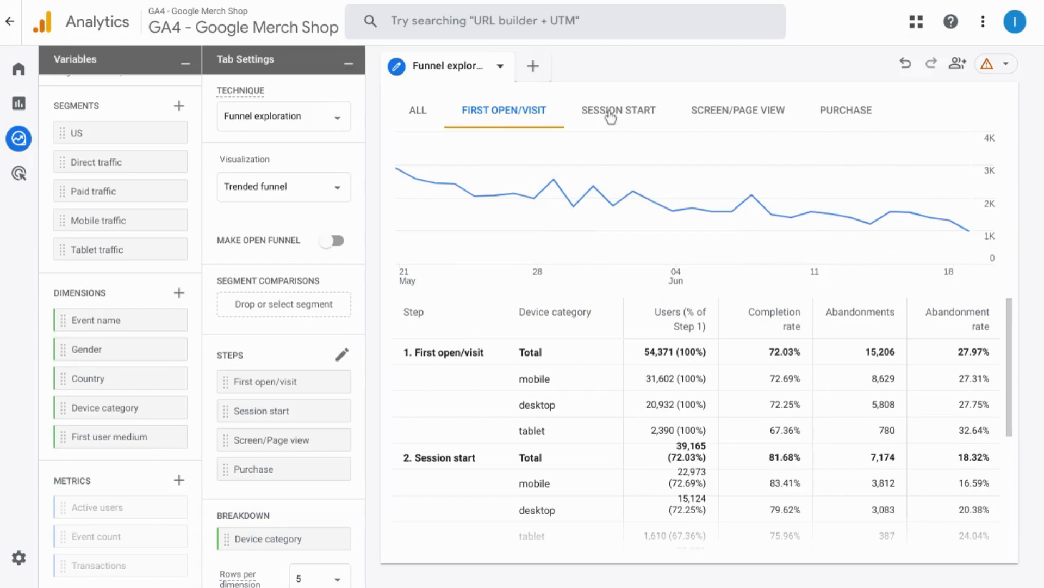
{"action": "left_click", "coordinate": [412, 124]}
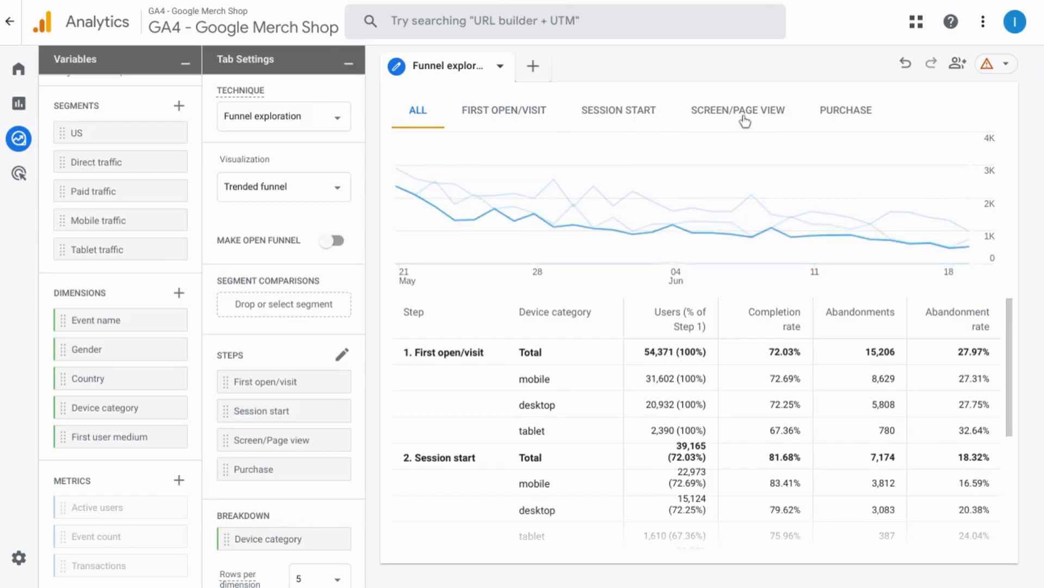
{"action": "left_click", "coordinate": [621, 113]}
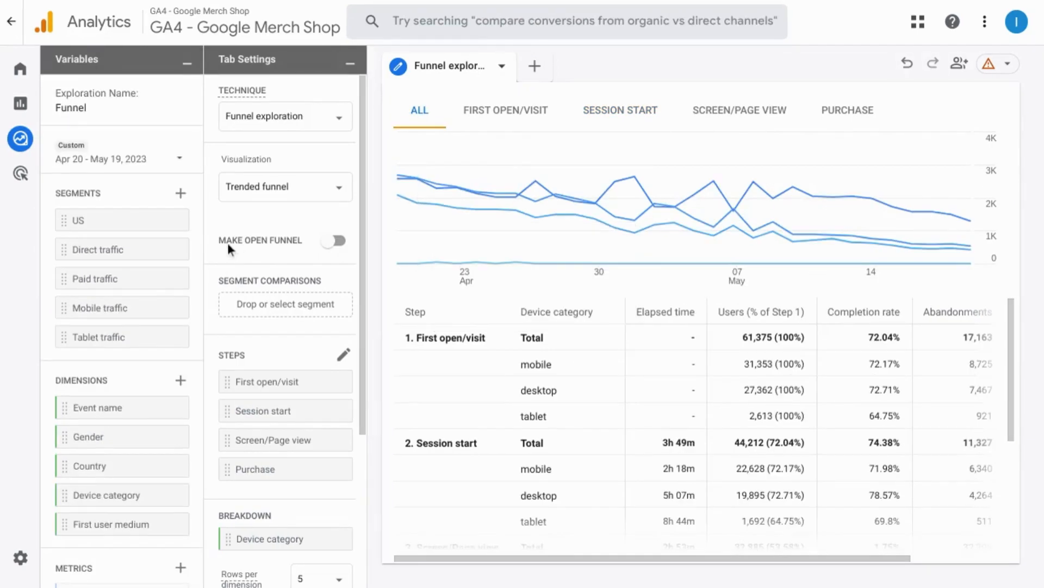
- Make the funnel open to see its effect on the trend and table, and return it to a closed funnel
{"action": "mouse_move", "coordinate": [231, 243]}
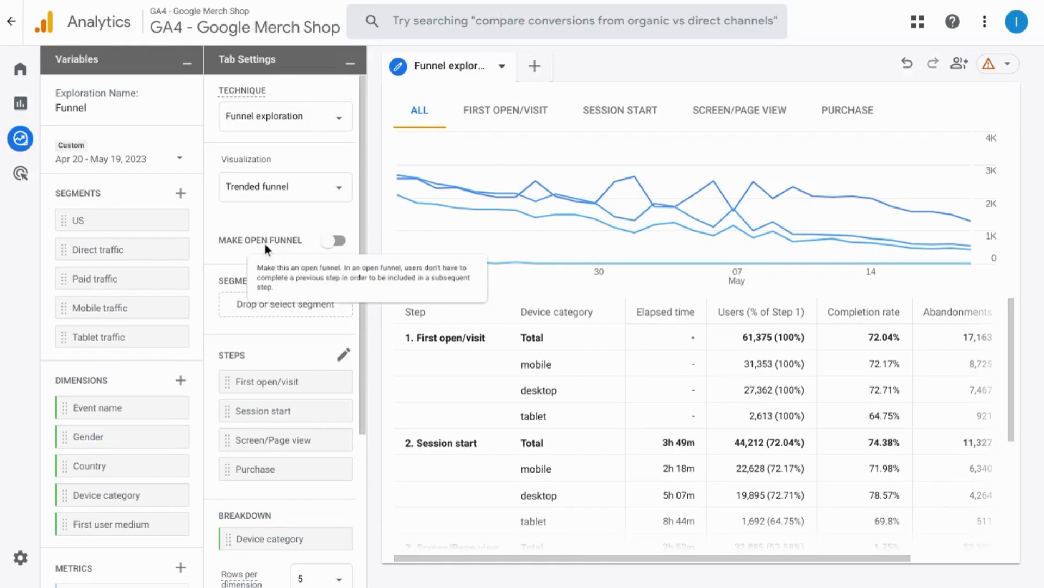
{"action": "left_click", "coordinate": [337, 241]}
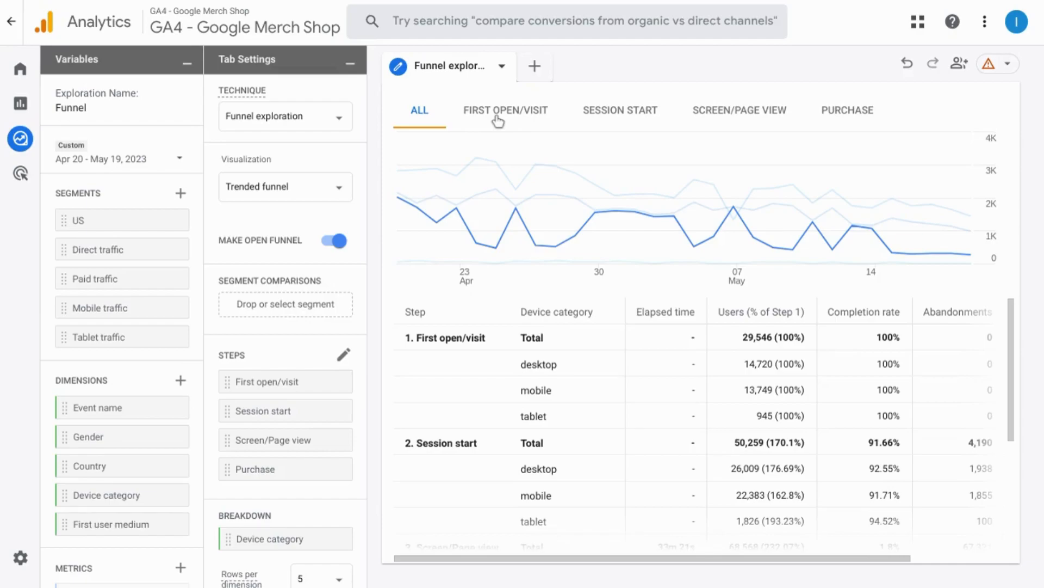
{"action": "left_click", "coordinate": [336, 242]}
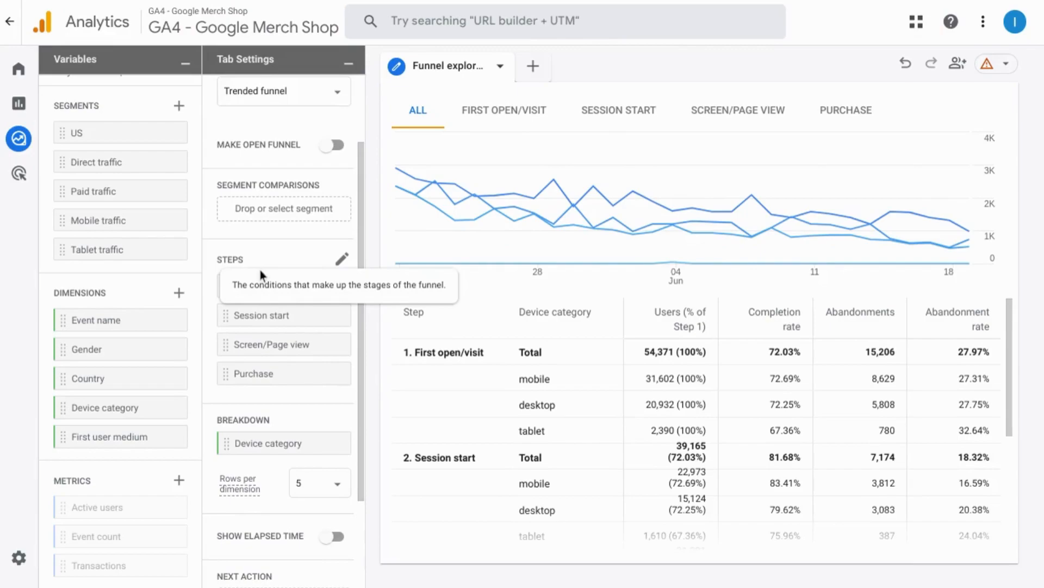
- Open the funnel steps for editing and look over the conditions of each step
{"action": "scroll", "coordinate": [300, 250], "scroll_direction": "down", "scroll_amount": 3}
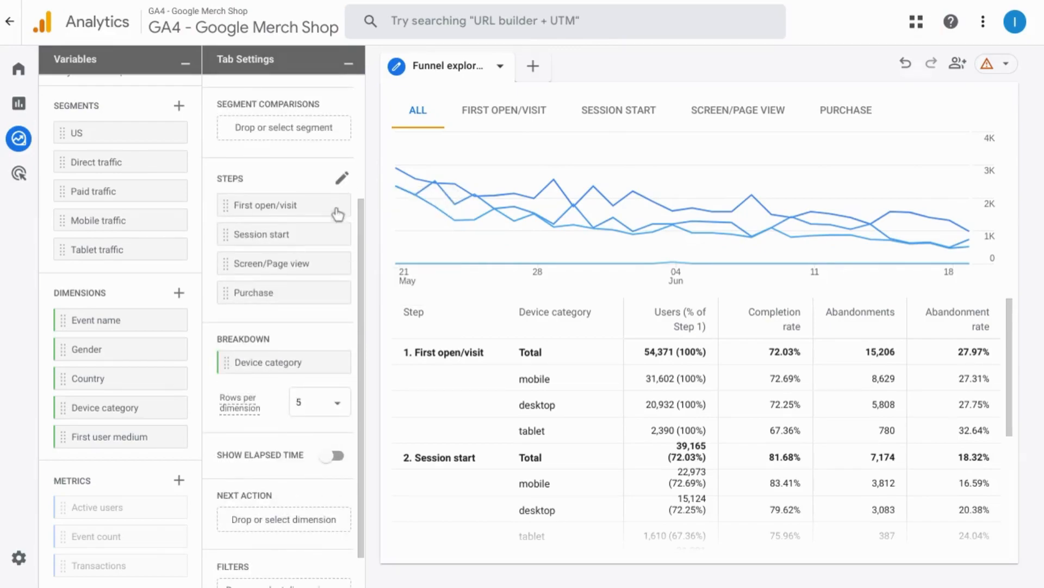
{"action": "left_click", "coordinate": [343, 181]}
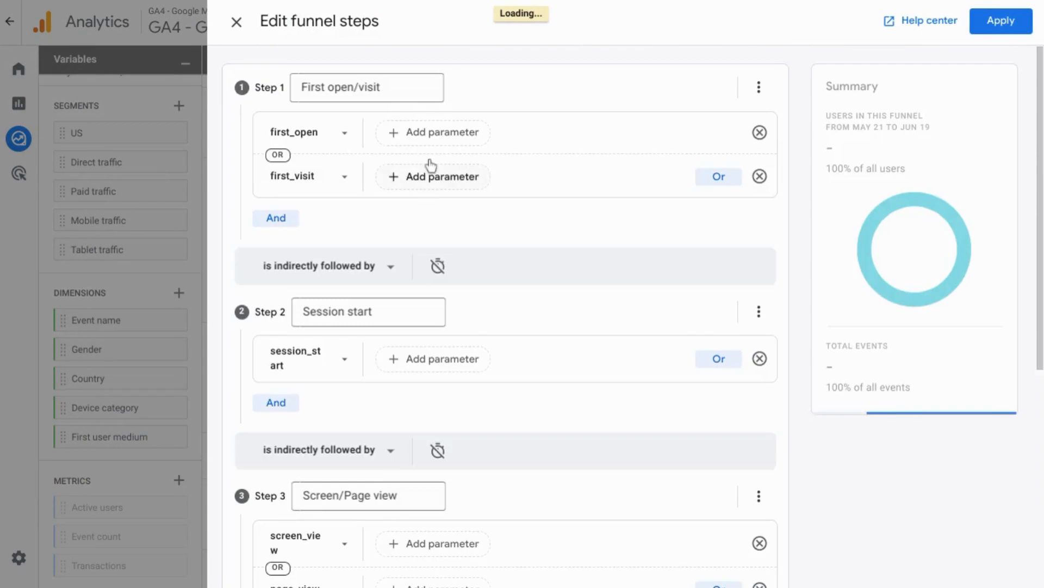
{"action": "scroll", "coordinate": [419, 207], "scroll_direction": "down", "scroll_amount": 1}
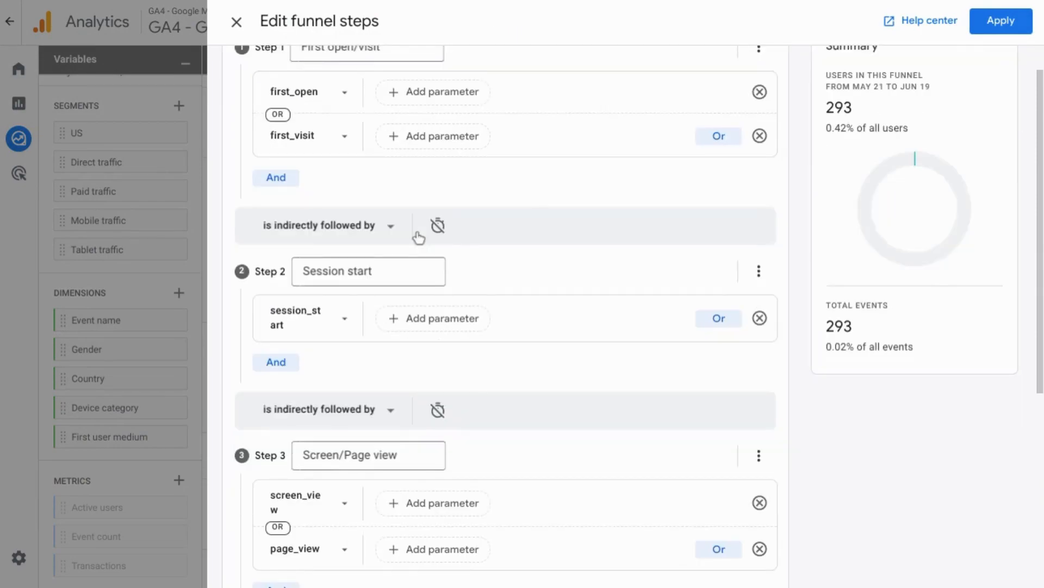
{"action": "scroll", "coordinate": [419, 238], "scroll_direction": "up", "scroll_amount": 1}
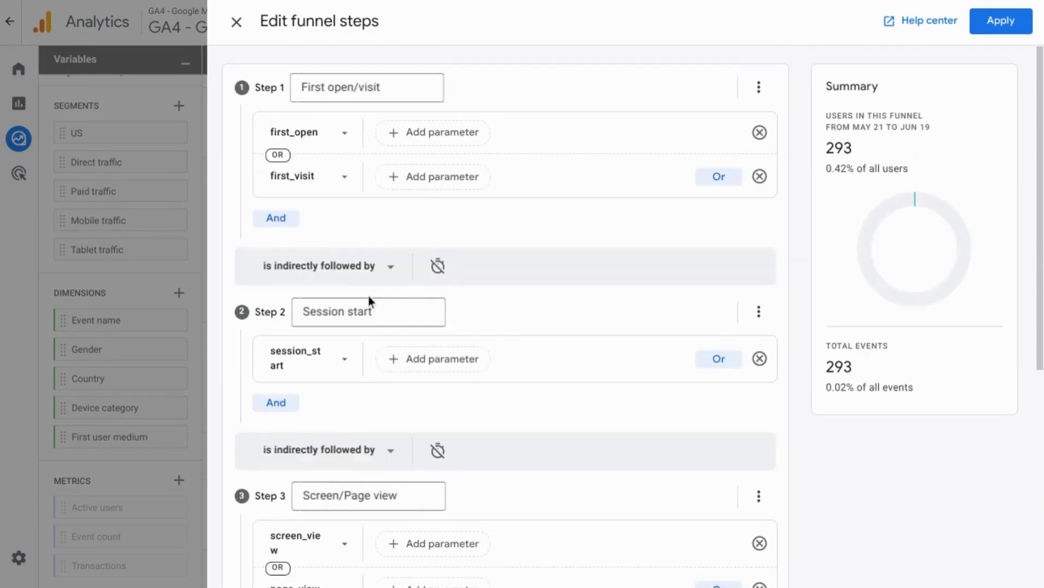
- Examine Step 1's name, its copy, remove and add step actions, the event choices for first_open, and its custom event parameters
{"action": "left_click", "coordinate": [331, 87]}
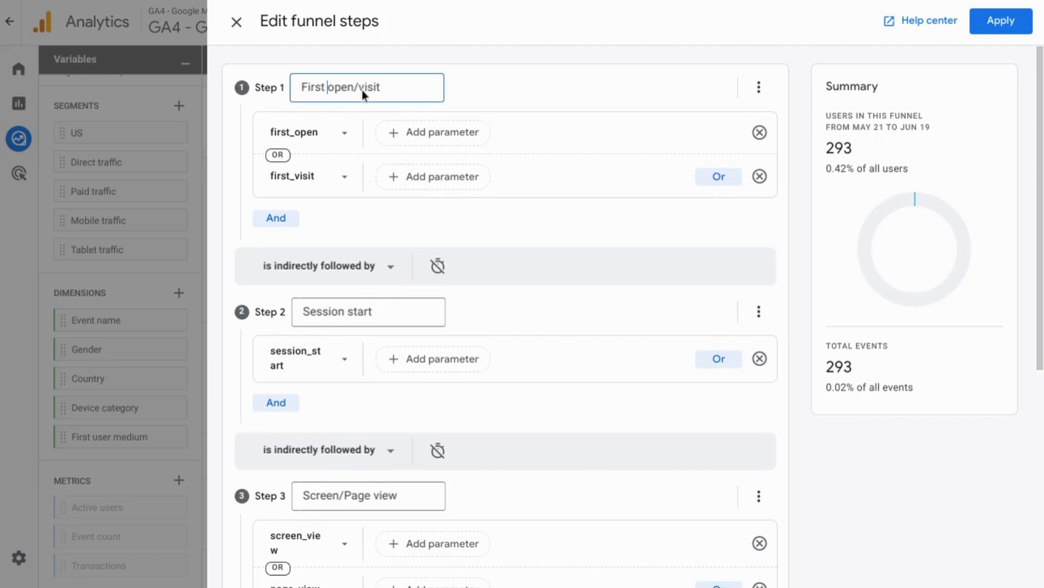
{"action": "left_click", "coordinate": [759, 87]}
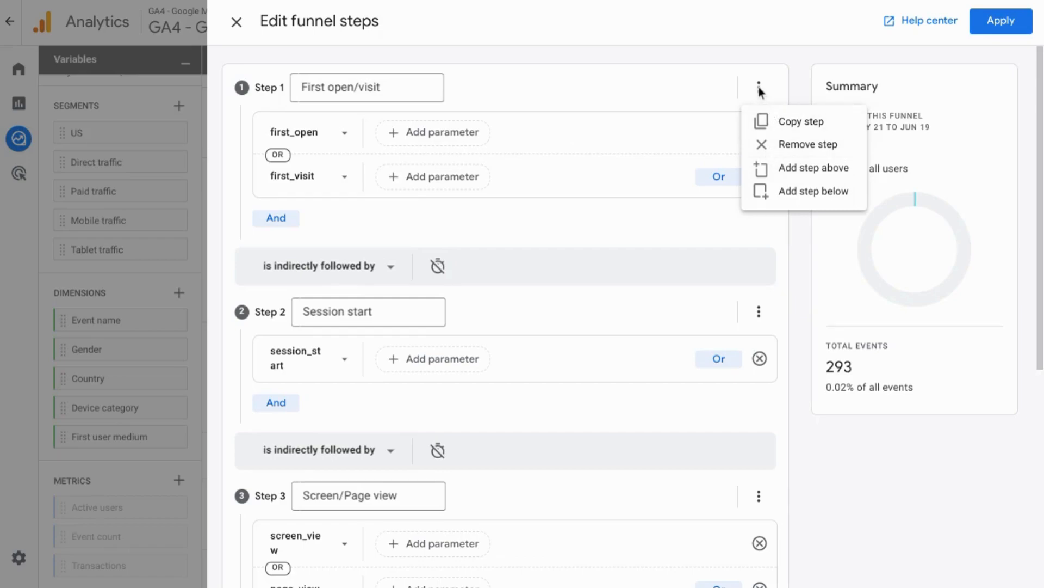
{"action": "left_click", "coordinate": [341, 138]}
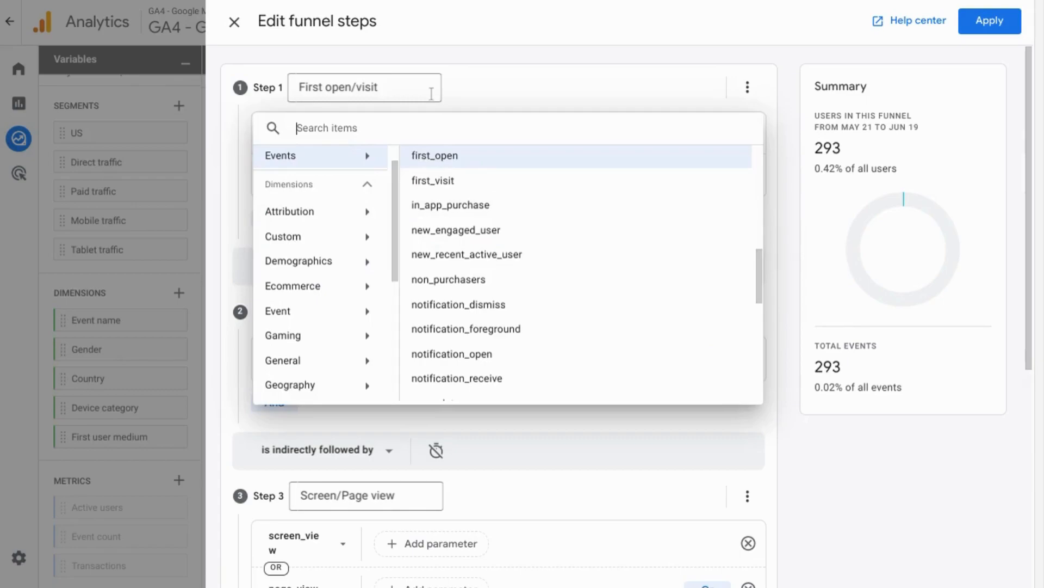
{"action": "left_click", "coordinate": [481, 96]}
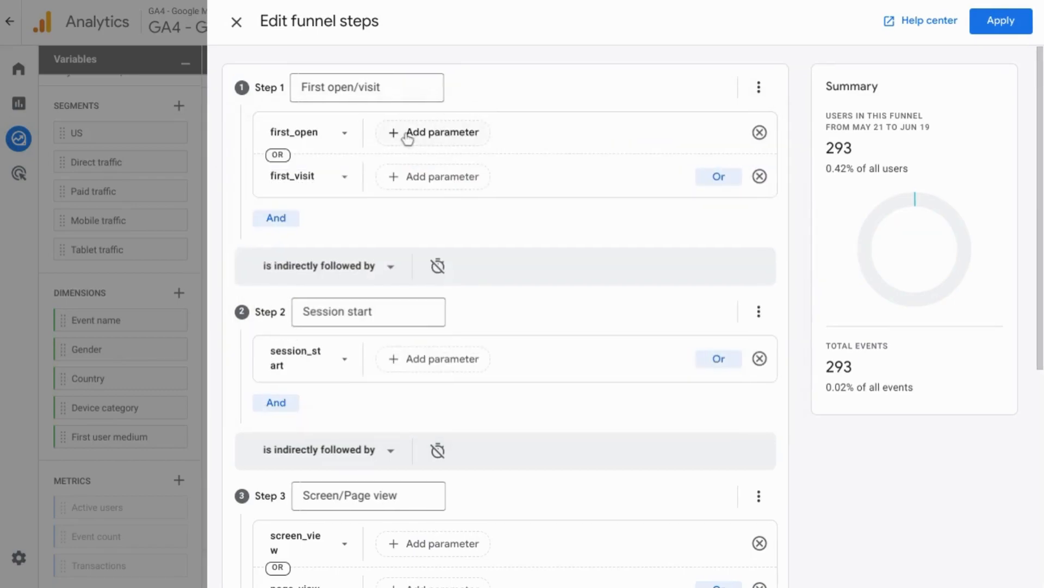
{"action": "left_click", "coordinate": [407, 136]}
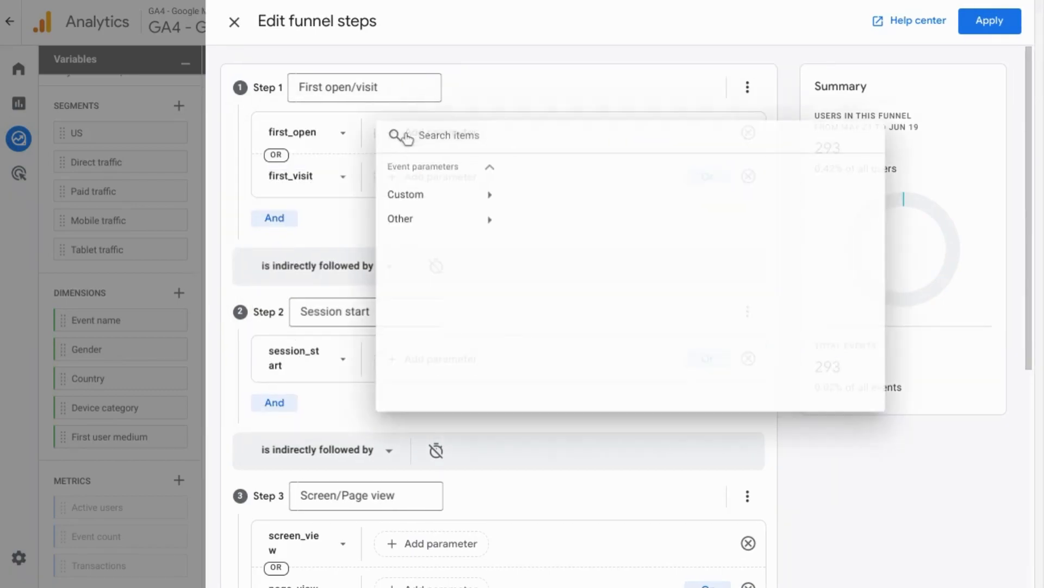
{"action": "left_click", "coordinate": [443, 196]}
{"action": "scroll", "coordinate": [582, 326], "scroll_direction": "down", "scroll_amount": 2}
{"action": "scroll", "coordinate": [580, 343], "scroll_direction": "up", "scroll_amount": 2}
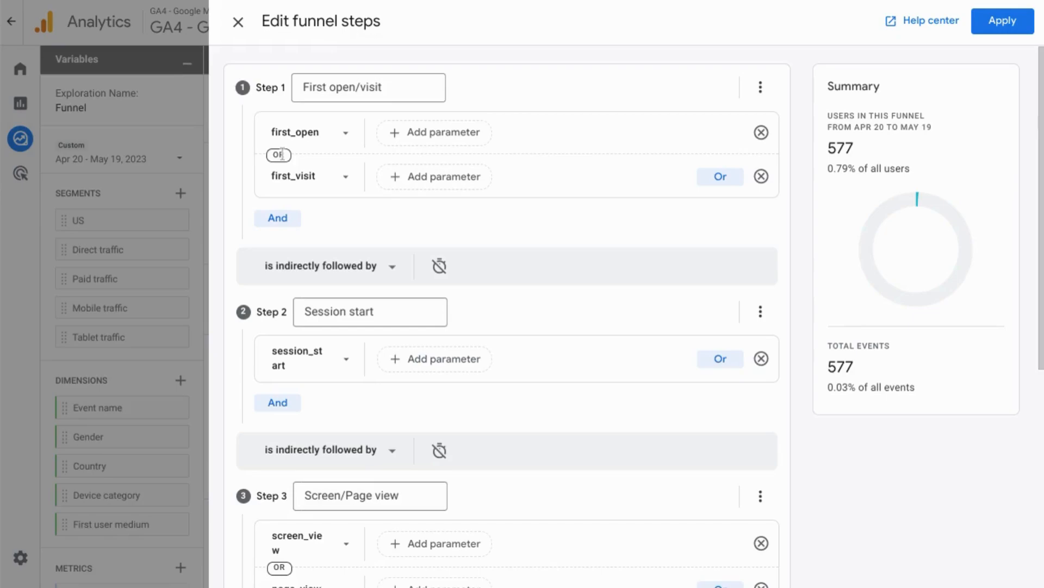
- Add an AND condition to Step 1, First open/visit, based on the user-scoped Country dimension from Geography
{"action": "left_click", "coordinate": [277, 218]}
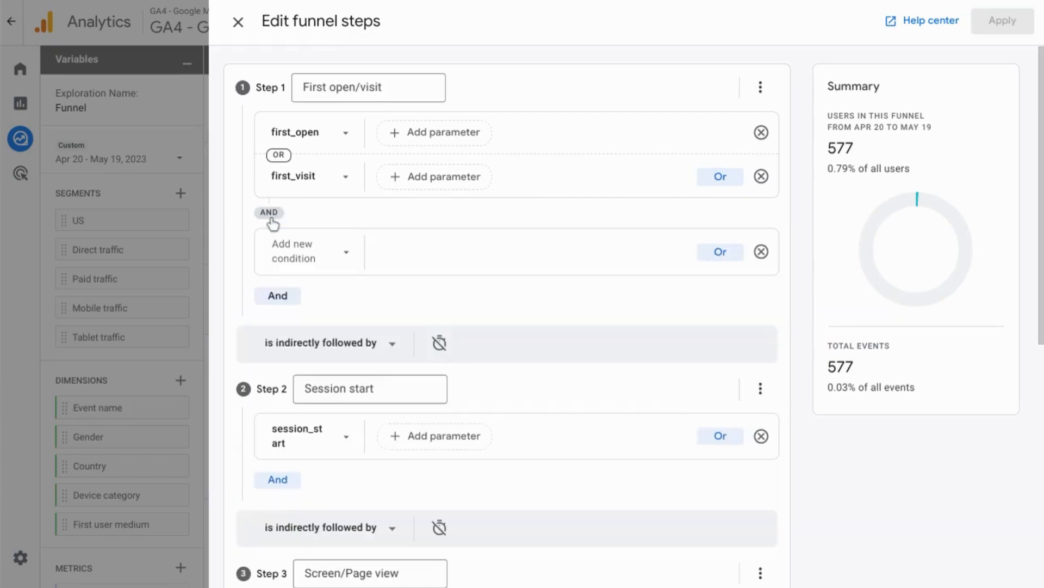
{"action": "left_click", "coordinate": [303, 259]}
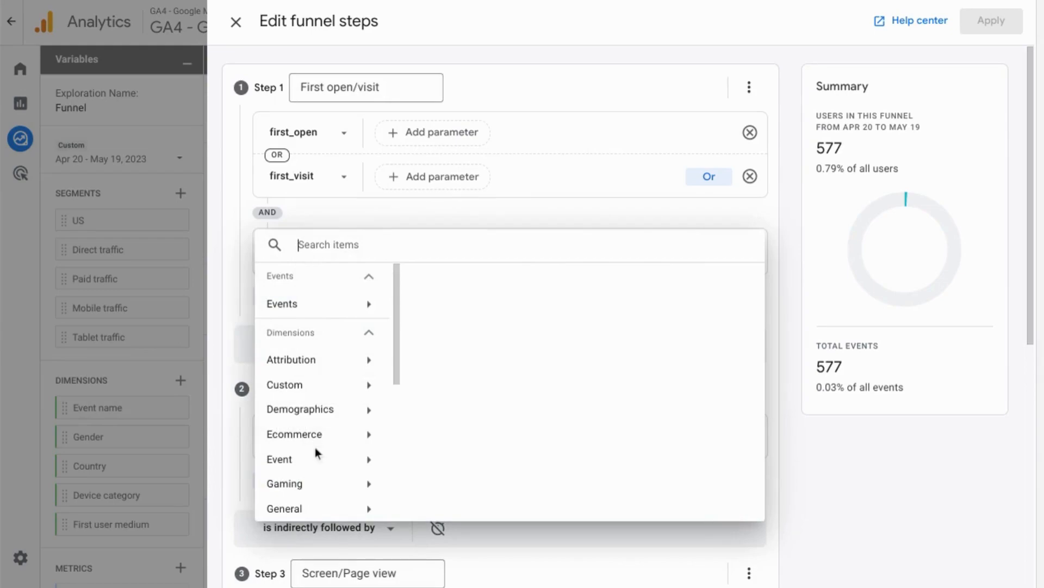
{"action": "scroll", "coordinate": [315, 447], "scroll_direction": "down", "scroll_amount": 2}
{"action": "left_click", "coordinate": [327, 322]}
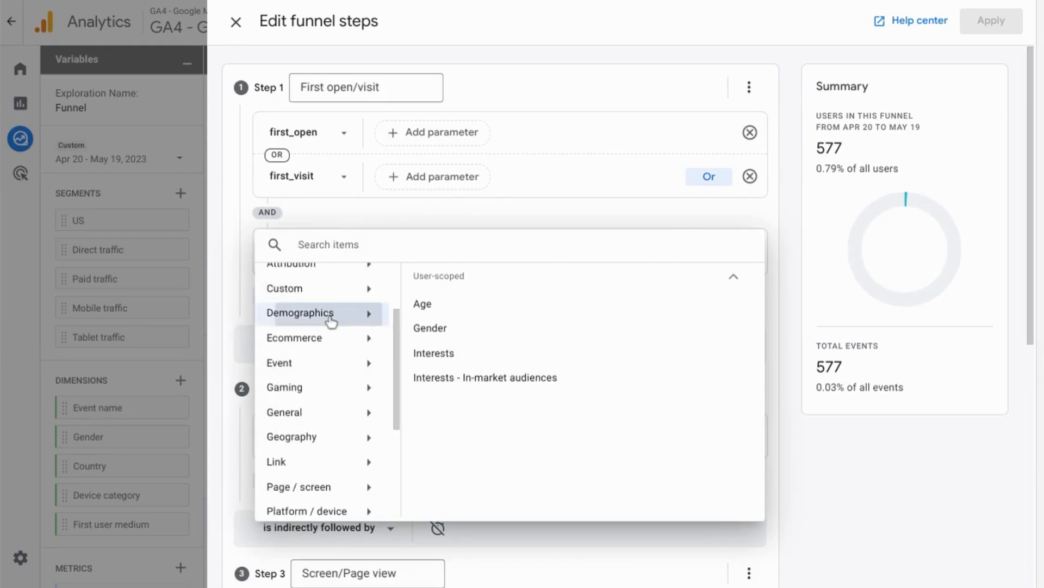
{"action": "scroll", "coordinate": [325, 332], "scroll_direction": "down", "scroll_amount": 2}
{"action": "left_click", "coordinate": [334, 381]}
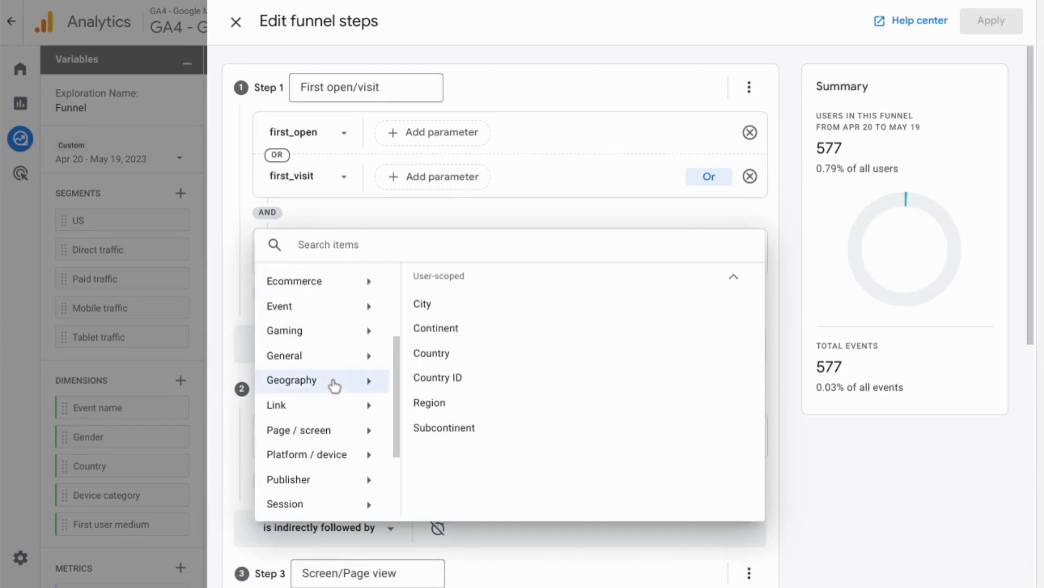
{"action": "left_click", "coordinate": [432, 354]}
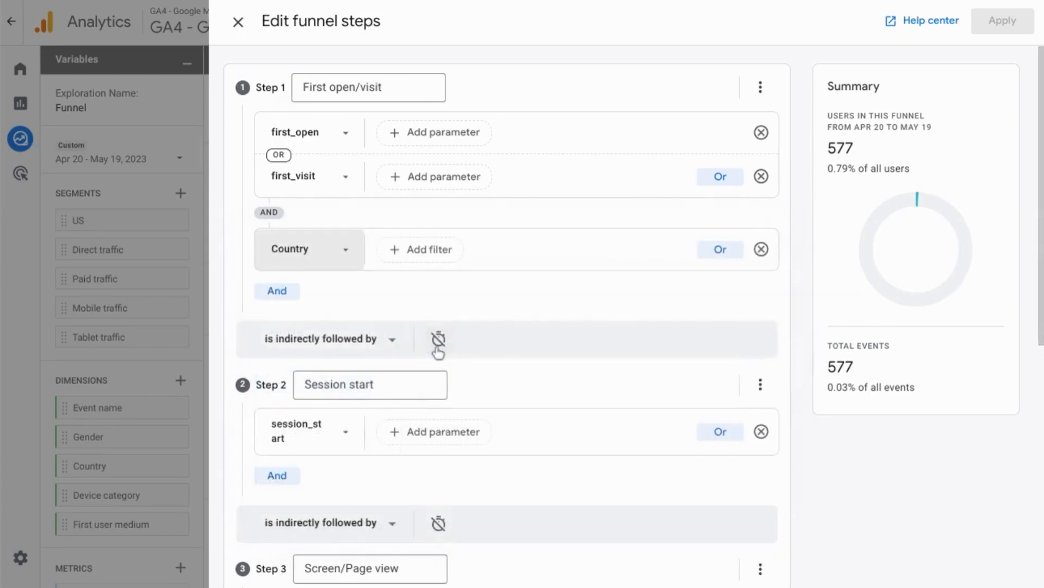
- Filter Step 1's Country condition to values that contain United States
{"action": "left_click", "coordinate": [427, 253]}
{"action": "type", "text": "United States"}
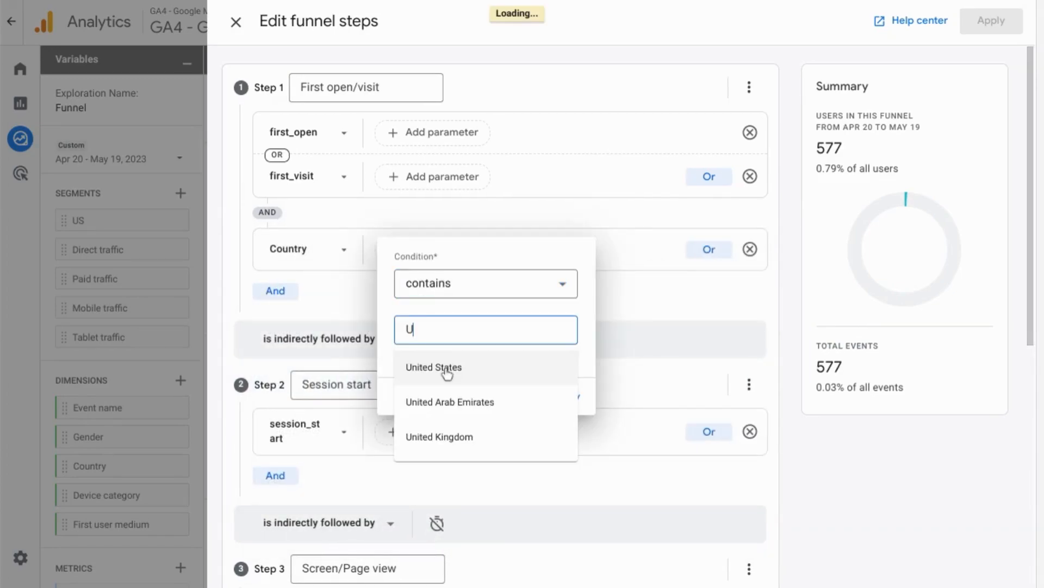
{"action": "left_click", "coordinate": [446, 370]}
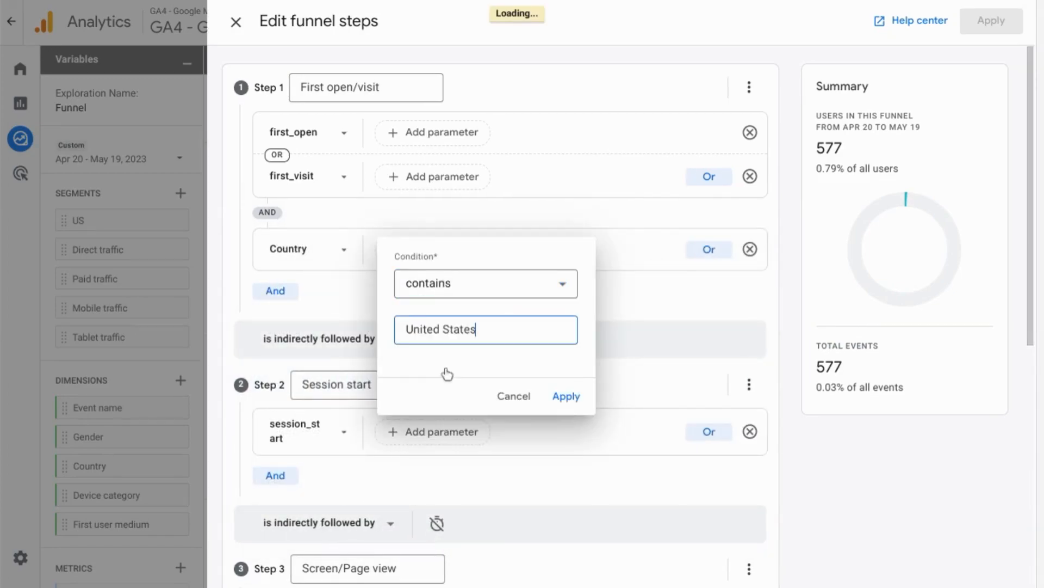
{"action": "left_click", "coordinate": [566, 396]}
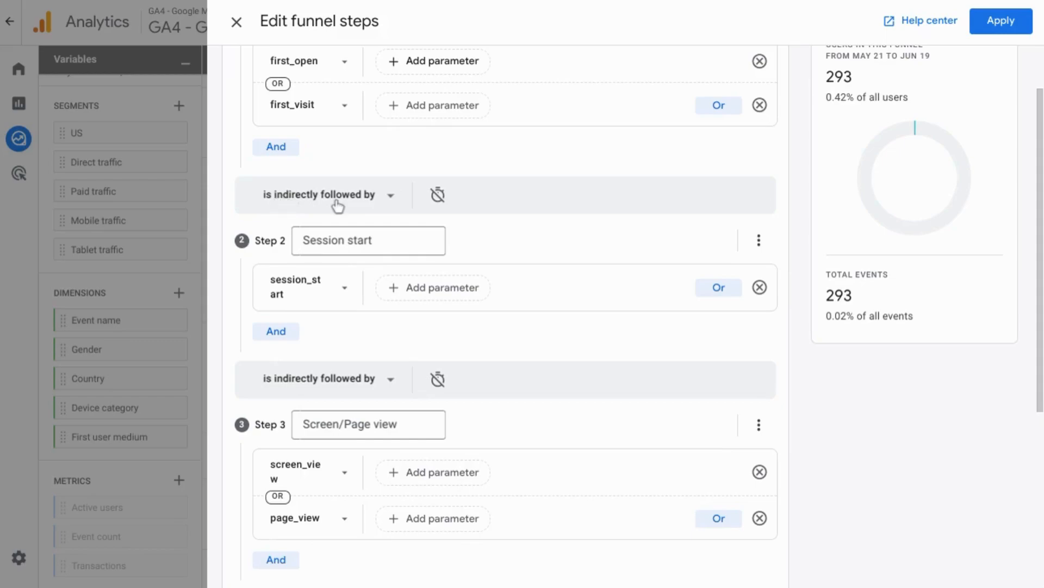
- Examine the directly and indirectly followed choices between Steps 1 and 2, and try a 5-minute time constraint there
{"action": "left_click", "coordinate": [370, 201]}
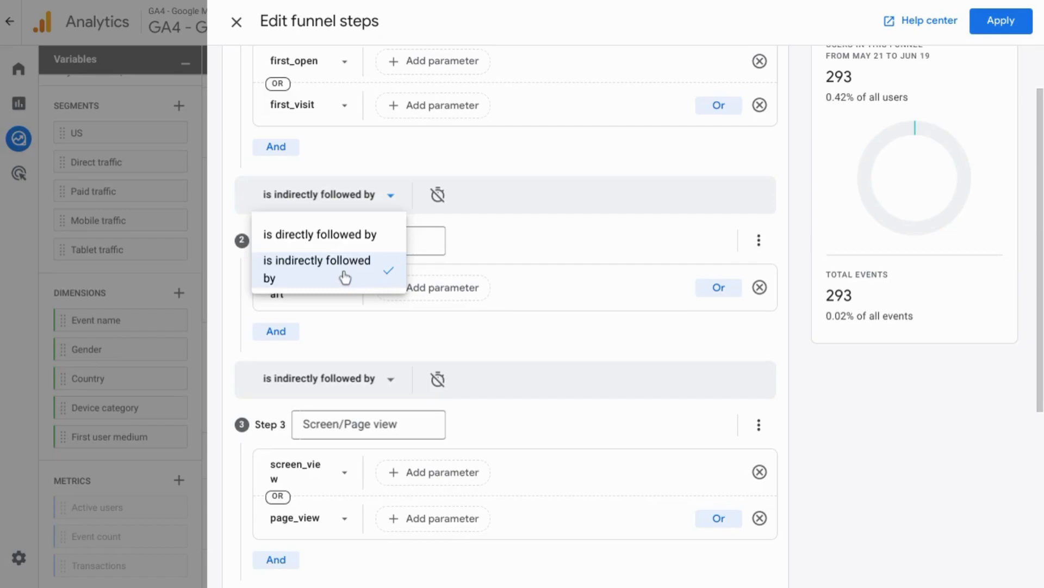
{"action": "left_click", "coordinate": [451, 157]}
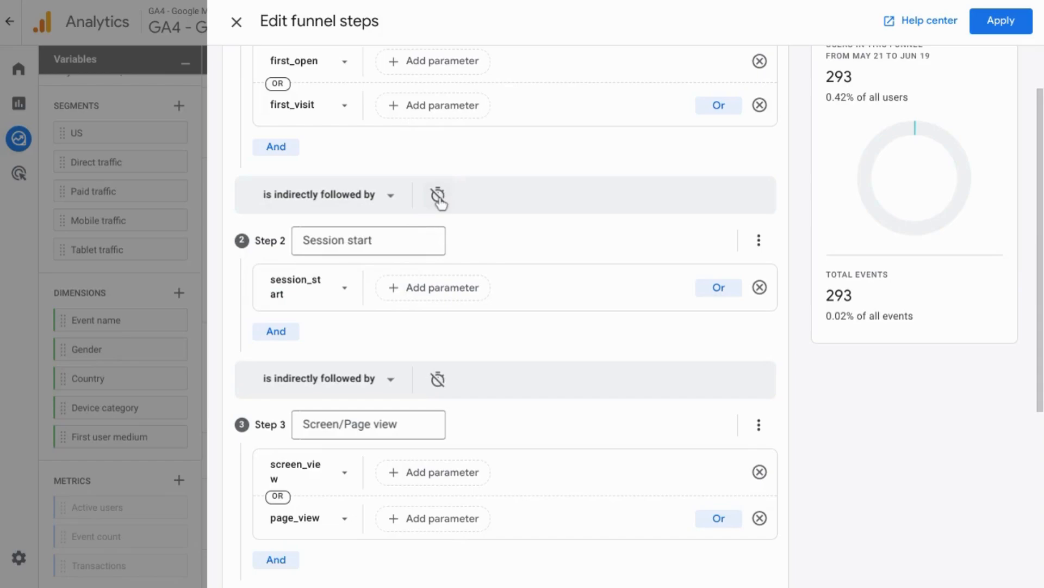
{"action": "left_click", "coordinate": [438, 196]}
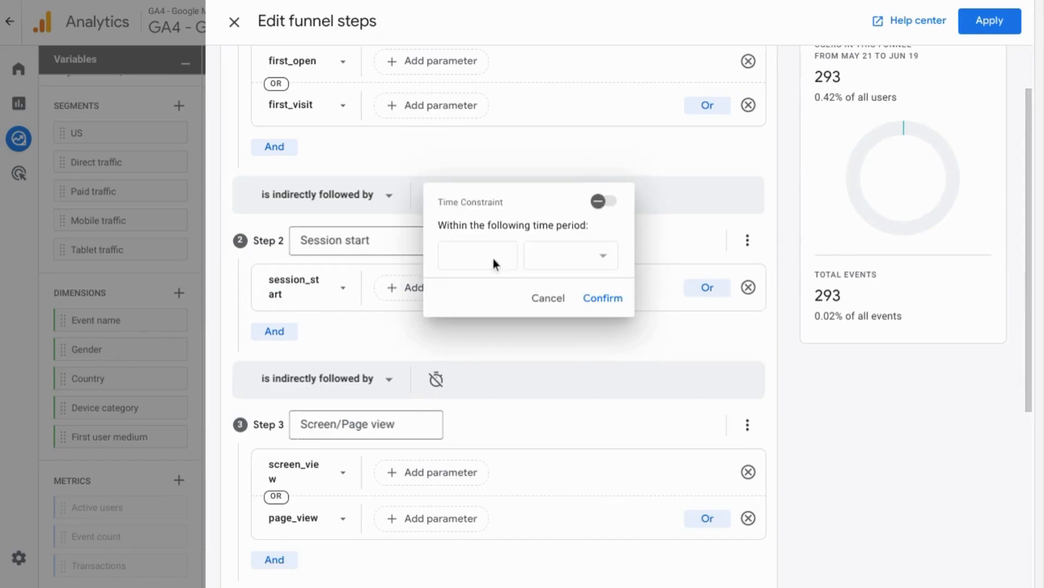
{"action": "left_click", "coordinate": [599, 203]}
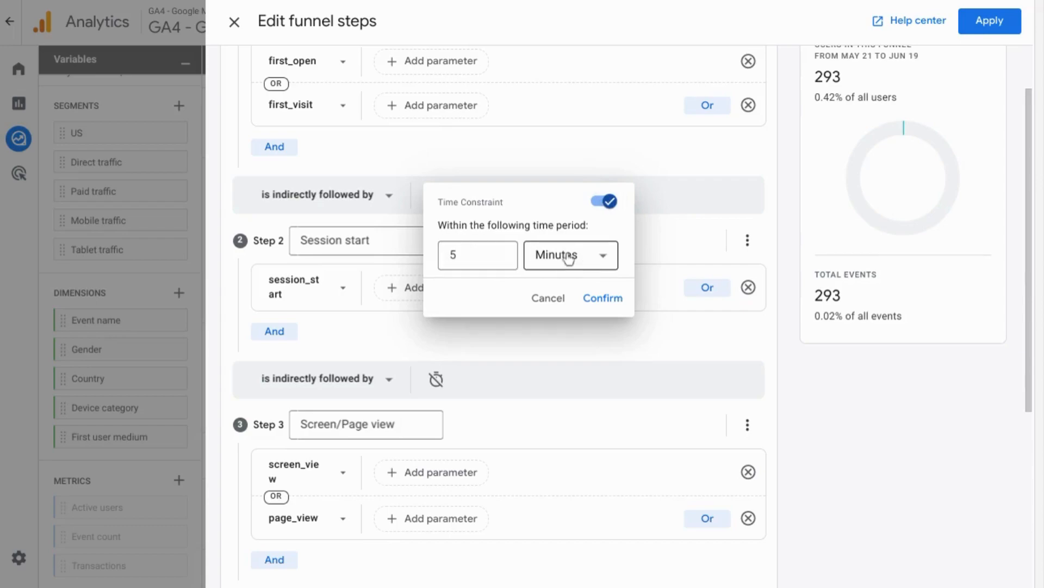
{"action": "left_click", "coordinate": [548, 297]}
- Look over the funnel steps and their summary, and leave the step editor
{"action": "scroll", "coordinate": [376, 142], "scroll_direction": "down", "scroll_amount": 5}
{"action": "scroll", "coordinate": [558, 227], "scroll_direction": "up", "scroll_amount": 5}
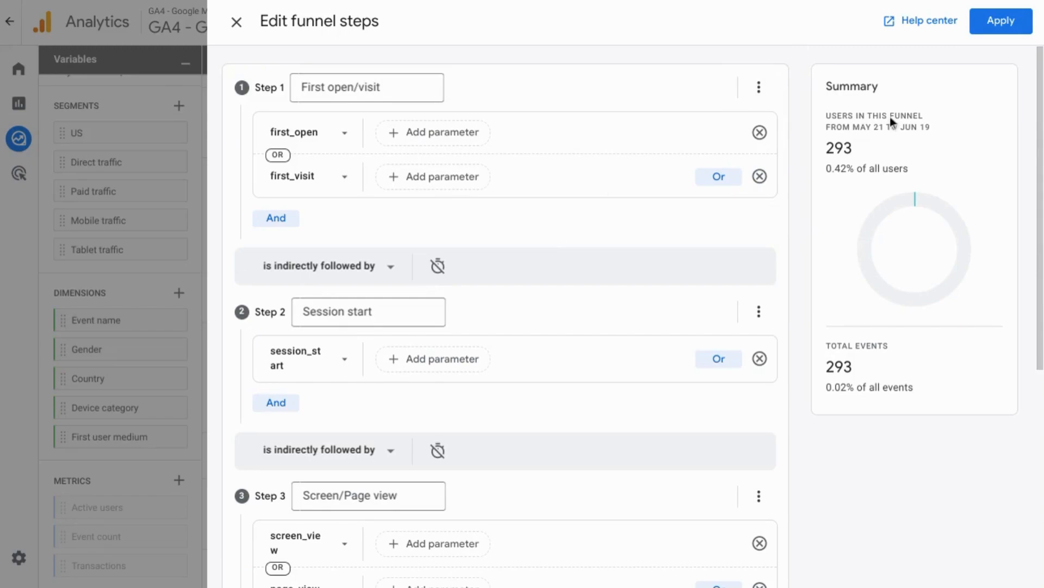
{"action": "left_click", "coordinate": [1001, 21]}
{"action": "left_click", "coordinate": [236, 23]}
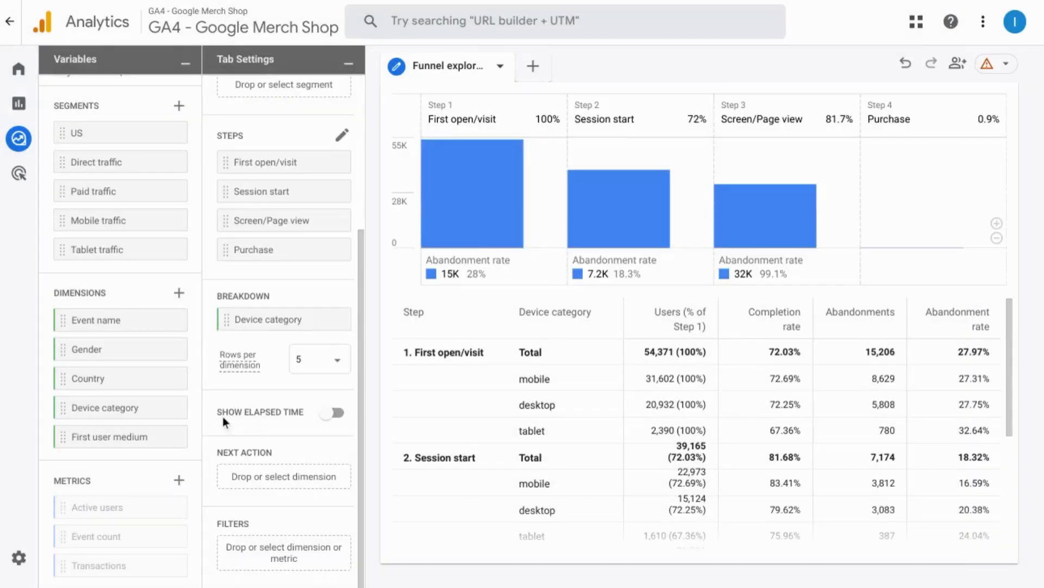
- Show the elapsed time between funnel steps and review it by step and device category in the table
{"action": "left_click", "coordinate": [339, 415]}
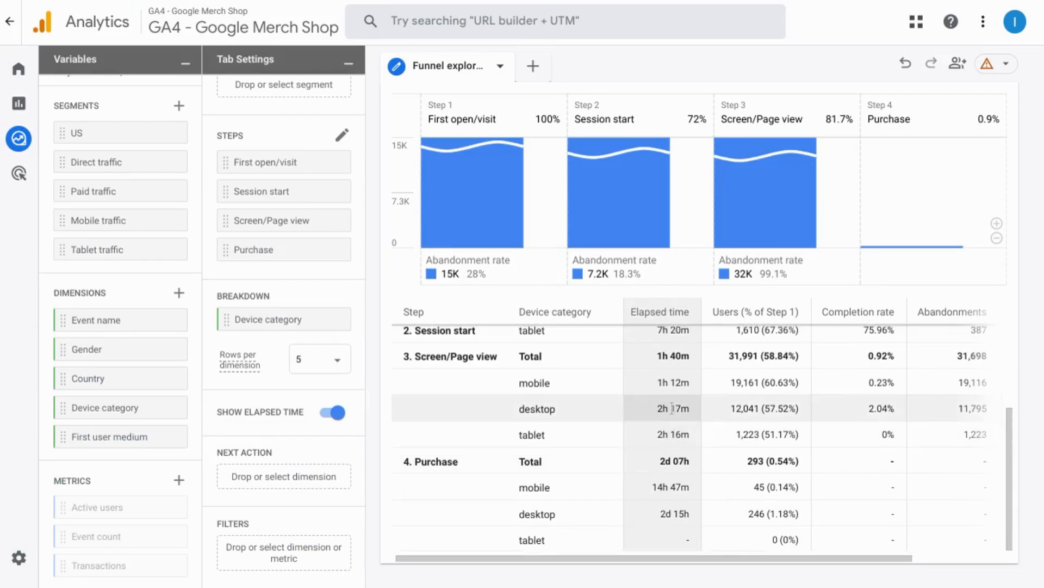
{"action": "scroll", "coordinate": [672, 408], "scroll_direction": "up", "scroll_amount": 5}
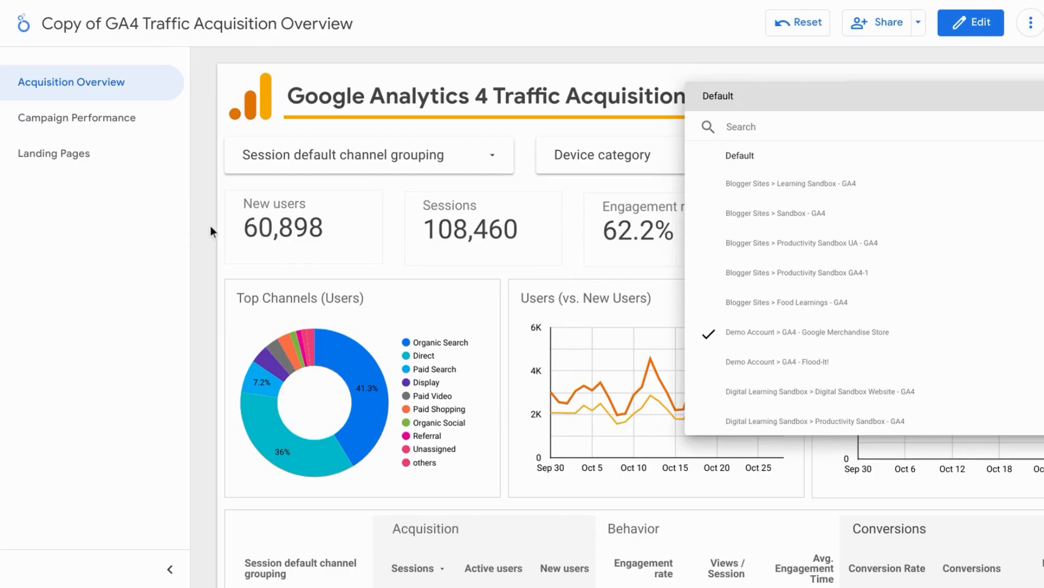
- Close the data source list in the Looker Studio copy of the GA4 Traffic Acquisition Overview report
{"action": "left_click", "coordinate": [211, 227]}
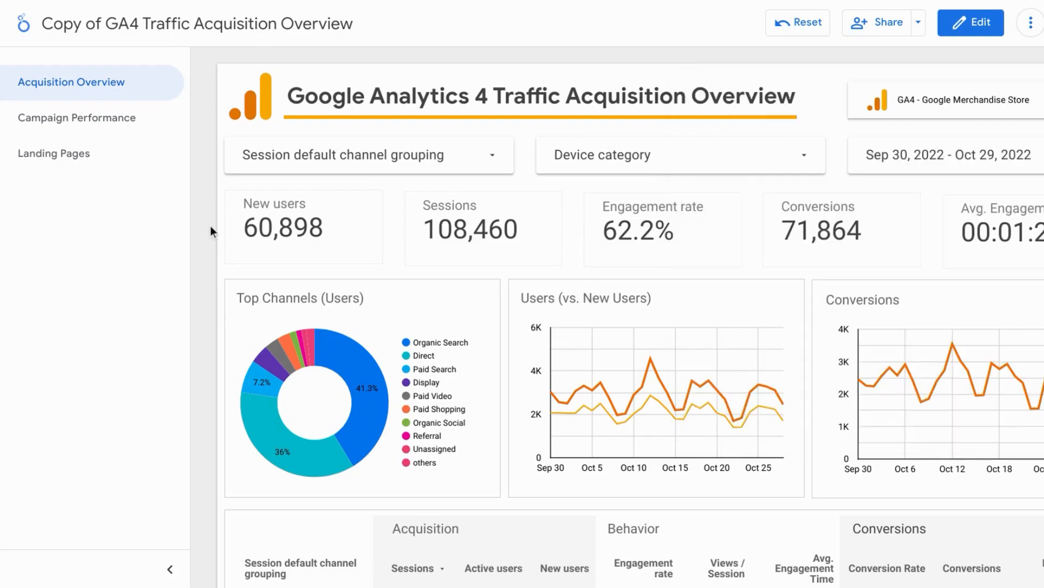